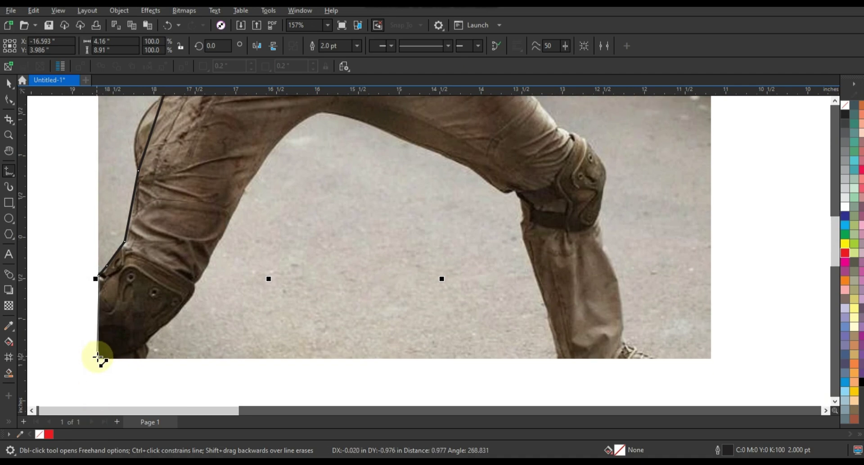
Continue the freehand outline around the rear leg's cropped lower end and up its inner edge to the crotch.
double_click(98, 357)
double_click(143, 358)
double_click(148, 341)
double_click(194, 286)
double_click(244, 187)
double_click(320, 112)
Trace the inner edge of the front leg from the crotch past the knee down to the photo's lower edge.
double_click(459, 160)
double_click(517, 188)
double_click(522, 214)
double_click(537, 277)
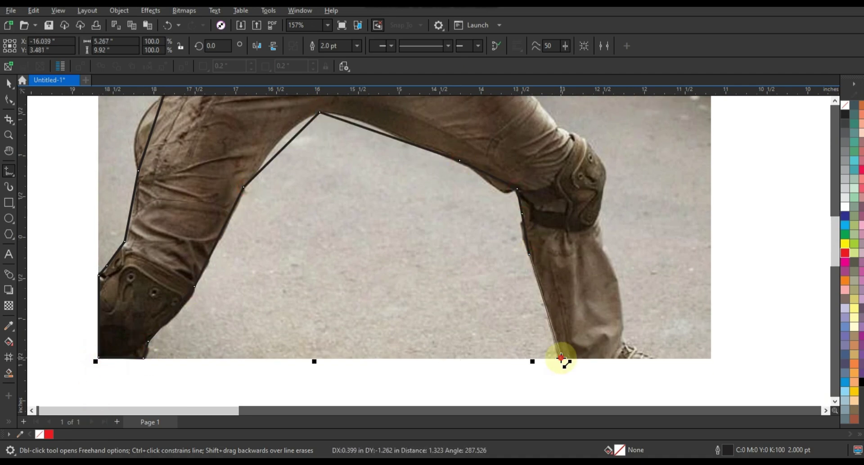
double_click(561, 357)
Trace the outline along the front foot and up the outer shin, knee and thigh to the hip.
double_click(649, 357)
double_click(623, 337)
double_click(602, 243)
double_click(597, 216)
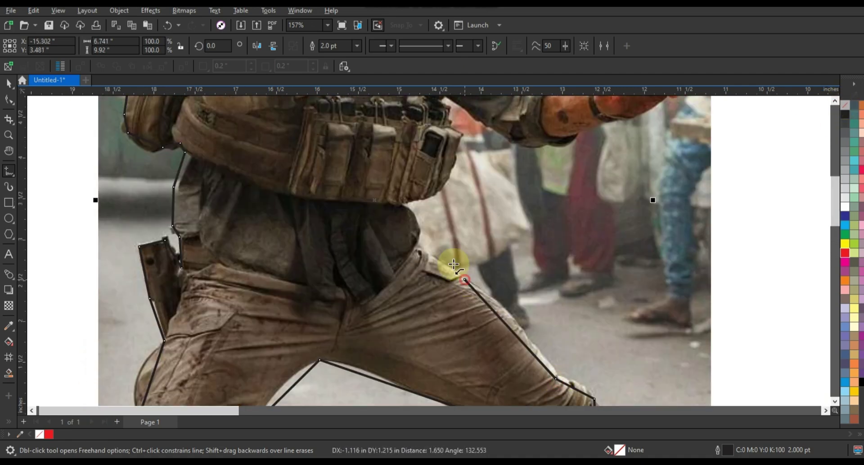
double_click(462, 274)
double_click(417, 247)
Trace the outline from the waist around the tactical vest's front pouches up to the underside of the extended arm.
double_click(406, 203)
double_click(442, 190)
double_click(459, 151)
double_click(464, 132)
double_click(451, 124)
click(835, 102)
double_click(446, 248)
double_click(450, 258)
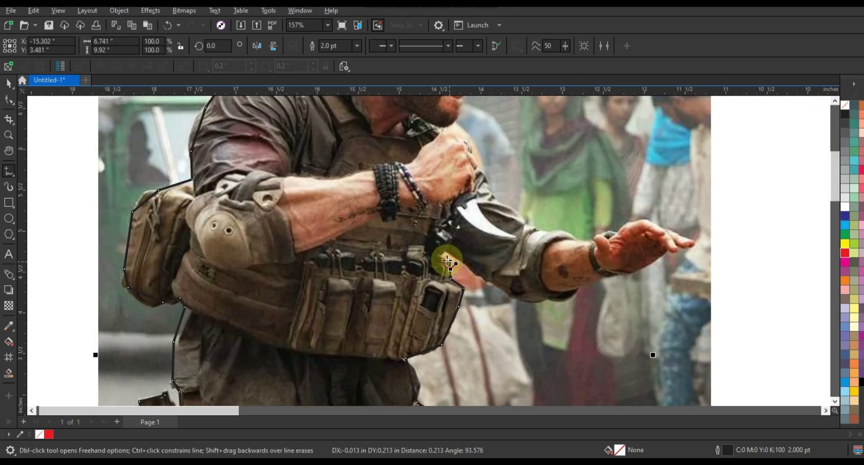
Trace the underside of the extended arm from the vest along the sleeve and forearm to the fingertips.
double_click(478, 274)
double_click(546, 297)
double_click(577, 286)
double_click(608, 275)
double_click(623, 271)
double_click(672, 250)
double_click(678, 248)
Trace the upper edge of the extended hand, forearm and sleeve back past the fist to the chin.
double_click(683, 237)
double_click(655, 226)
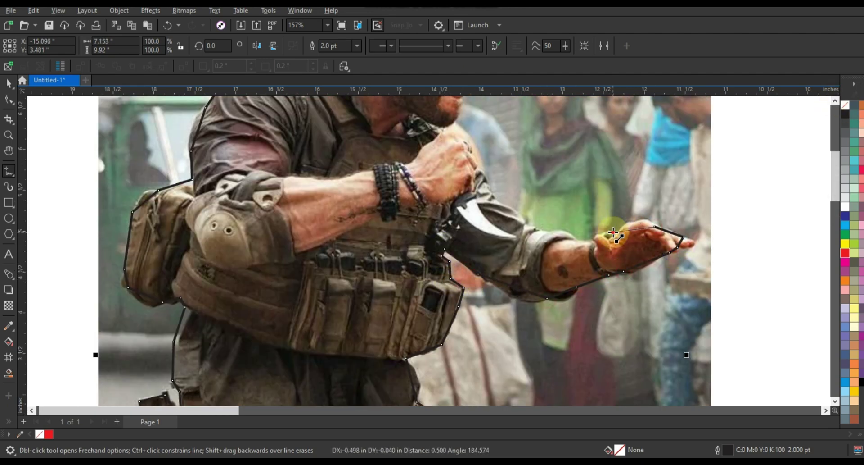
double_click(613, 232)
double_click(592, 240)
double_click(577, 239)
double_click(537, 230)
double_click(526, 223)
double_click(447, 129)
Trace the face profile and hair up from the chin and close the outline at its starting point on the head.
click(836, 102)
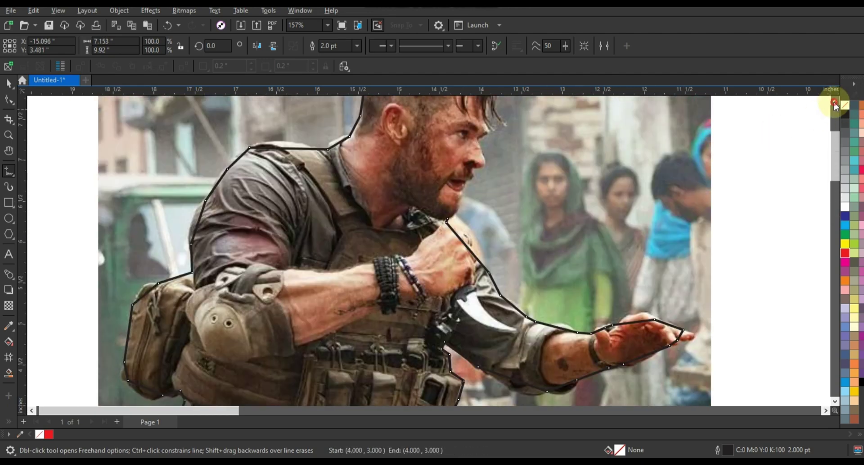
click(836, 102)
double_click(448, 311)
double_click(461, 290)
double_click(465, 277)
double_click(476, 263)
double_click(482, 246)
double_click(482, 229)
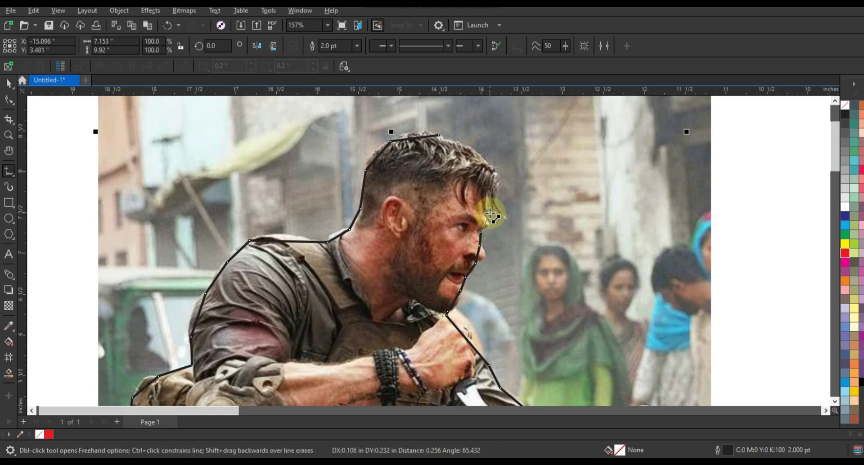
double_click(502, 216)
double_click(469, 150)
click(439, 135)
Select all nodes of the closed outline and convert its straight segments to curves.
scroll(345, 208, down, 2)
click(9, 100)
drag(238, 163, 462, 399)
click(158, 45)
Bend the outline segments around the head with the Shape tool so they follow the contour of the hair.
click(9, 135)
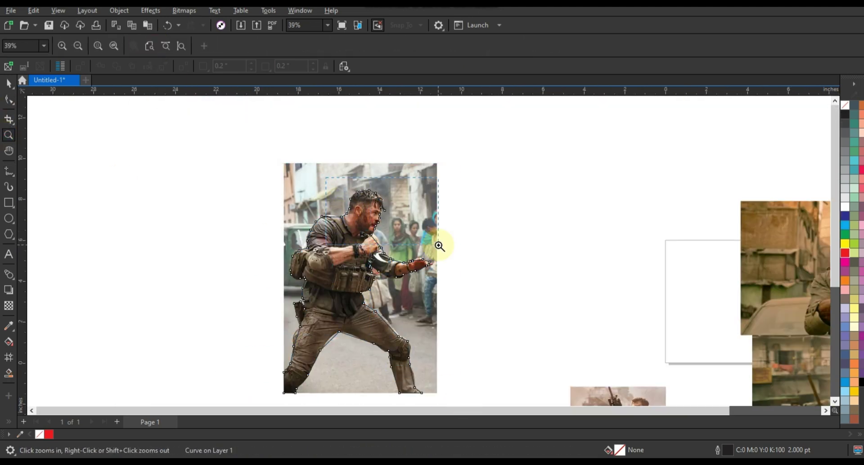
drag(332, 180, 394, 232)
click(9, 100)
drag(372, 191, 367, 187)
drag(426, 163, 427, 158)
drag(484, 170, 485, 168)
drag(530, 227, 542, 215)
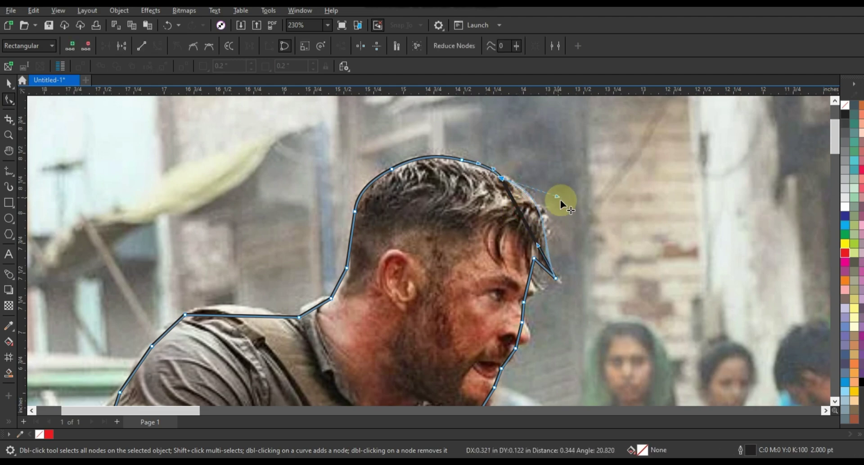
Curve the outline along the forelock, forehead, nose, chin and raised fist to match the photo.
drag(545, 269, 541, 270)
drag(534, 258, 534, 249)
drag(530, 297, 537, 294)
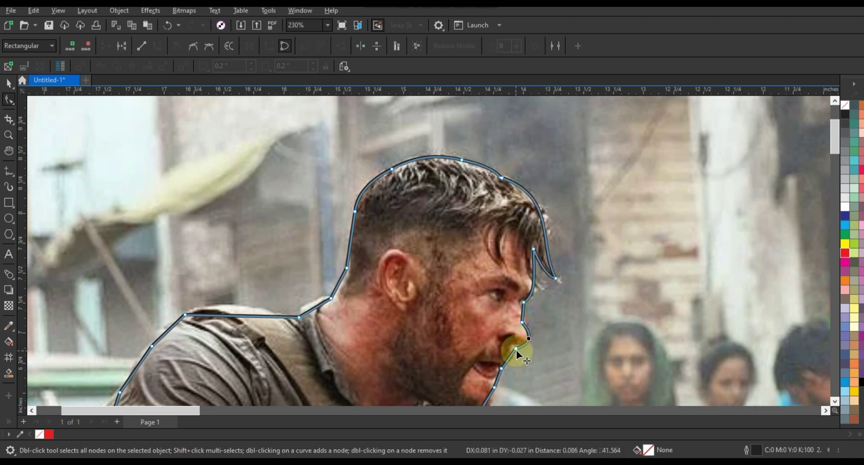
scroll(508, 243, down, 3)
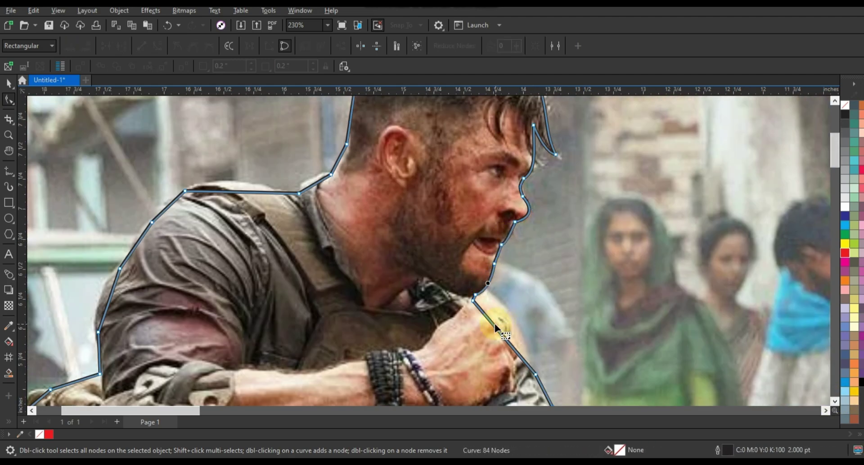
drag(495, 323, 504, 316)
Curve the outline over the back shoulder and around the pouch behind the waist.
drag(230, 192, 230, 180)
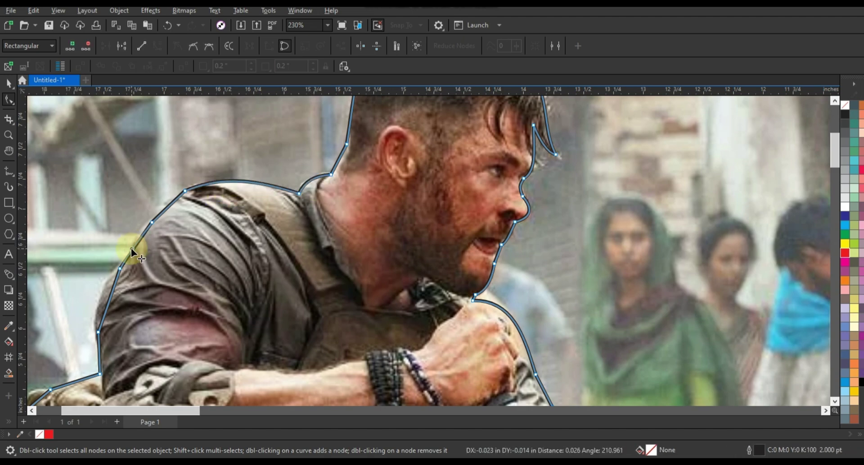
scroll(330, 175, down, 3)
click(182, 269)
drag(182, 269, 181, 277)
drag(160, 250, 158, 252)
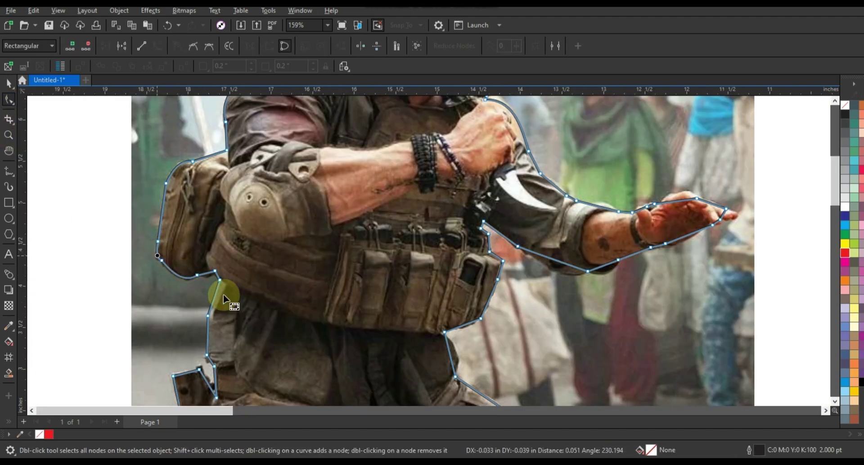
Adjust the outline along the hip and vest front, and curve it along the underside of the extended arm.
drag(207, 354, 205, 356)
drag(462, 325, 463, 329)
drag(560, 261, 607, 272)
drag(686, 235, 685, 240)
Curve the outline along the top of the extended sleeve, thumb and hand, out to the fingertips.
click(8, 135)
drag(478, 118, 752, 304)
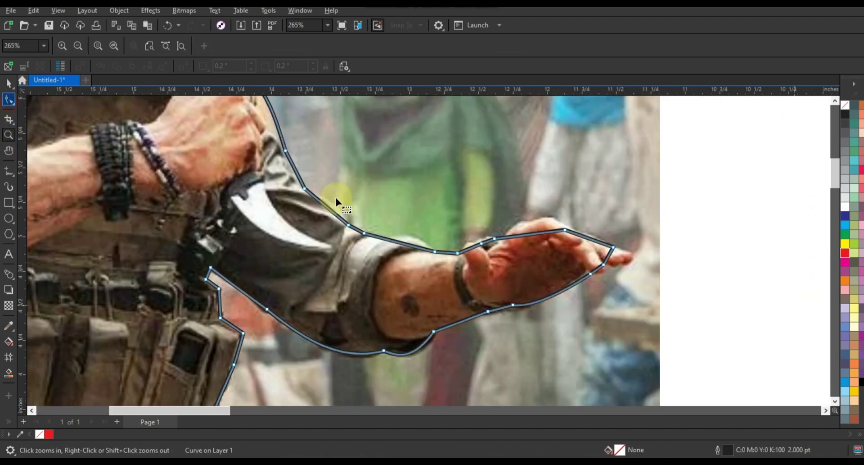
click(9, 99)
drag(402, 243, 403, 236)
drag(469, 247, 535, 221)
drag(591, 239, 621, 260)
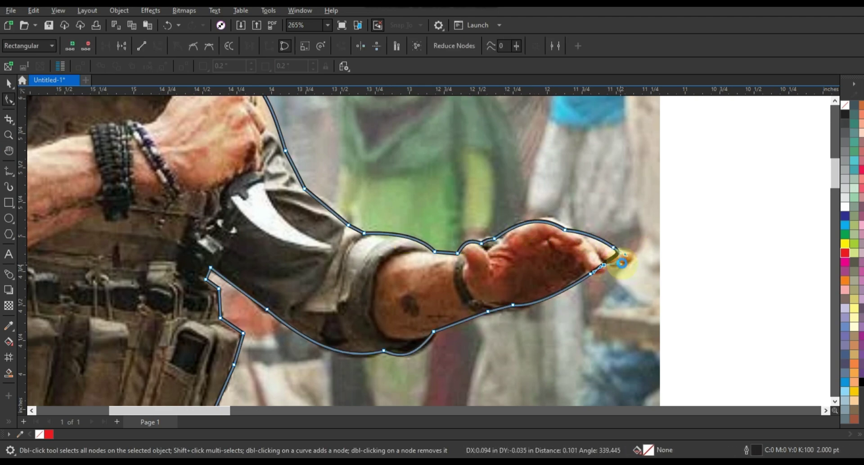
Curve the outline around the rear thigh, the crotch arch, the inside of the front knee and the front thigh.
click(9, 135)
right_click(405, 257)
right_click(405, 256)
drag(229, 104, 616, 375)
click(8, 99)
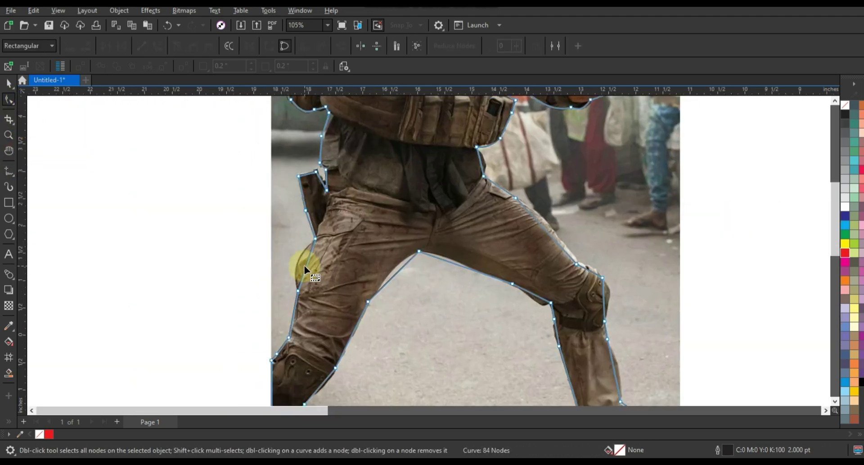
drag(306, 265, 296, 263)
drag(395, 274, 394, 265)
drag(450, 261, 452, 256)
drag(537, 295, 538, 300)
drag(548, 233, 553, 228)
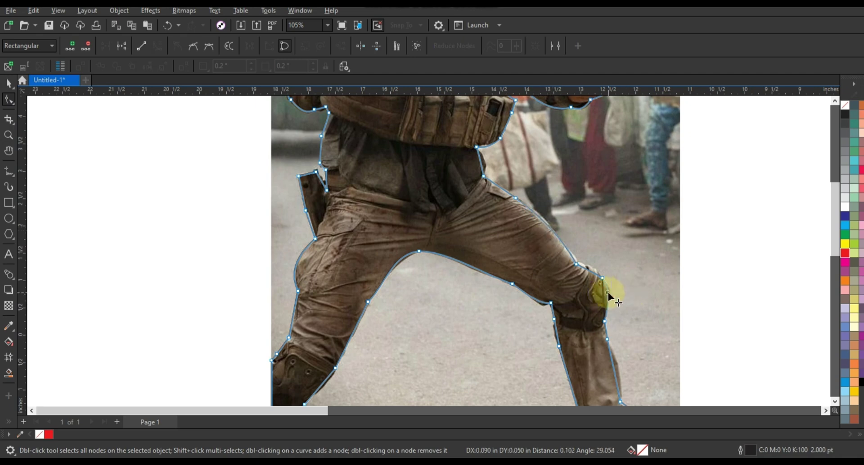
Refine the outline curves around the front knee pad, the front shin and the rear knee.
drag(604, 297, 606, 297)
drag(589, 270, 590, 268)
drag(614, 370, 618, 370)
drag(326, 378, 327, 380)
click(835, 401)
click(835, 401)
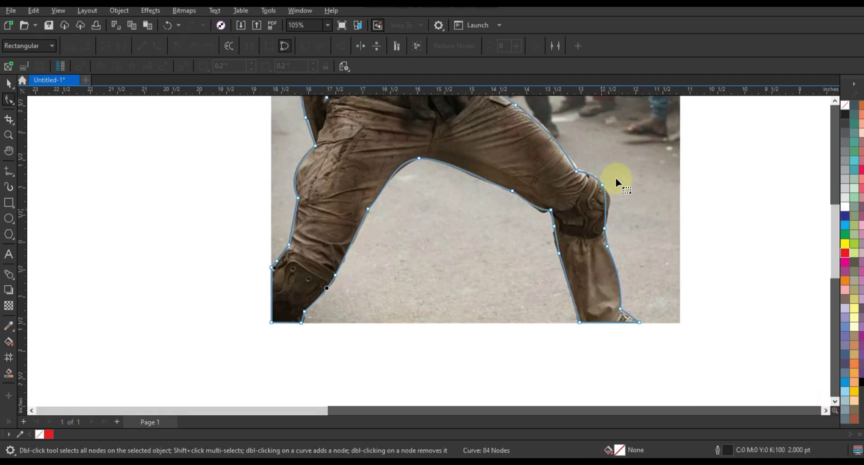
drag(606, 205, 610, 206)
PowerClip the fighter photo inside the traced outline to cut the man out of the background.
key(shift+F2)
click(8, 84)
click(547, 275)
right_click(538, 276)
click(572, 180)
click(513, 204)
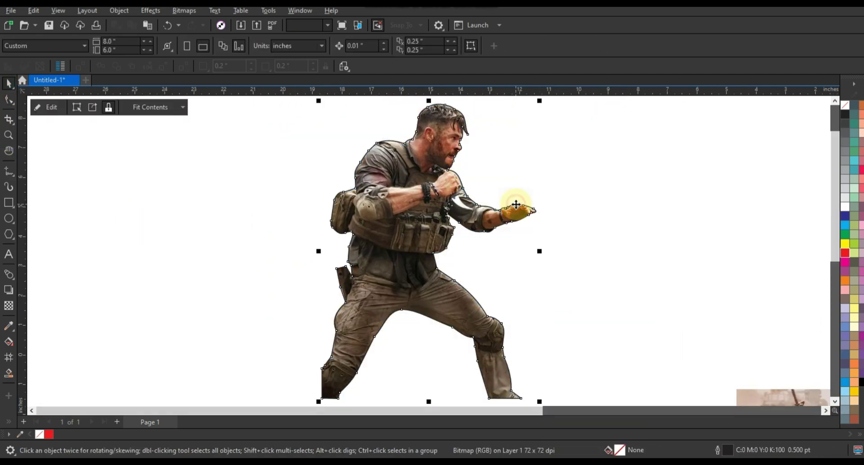
Remove the outline colour from the clipped figure and deselect it.
right_click(844, 104)
click(811, 114)
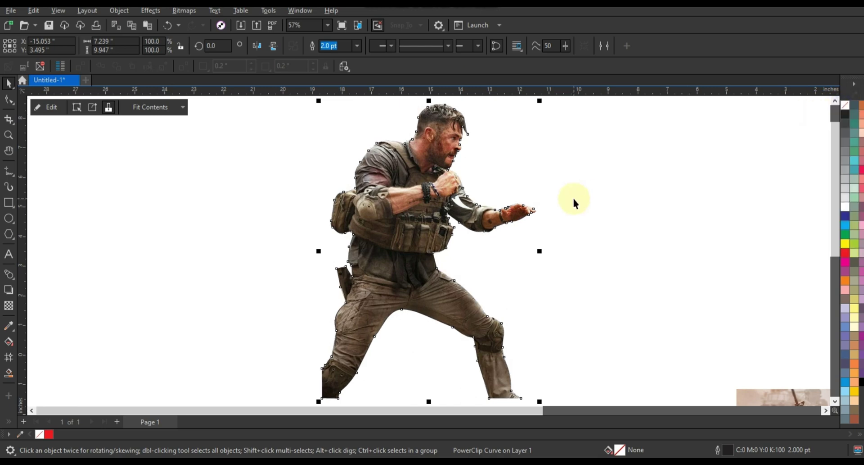
click(574, 201)
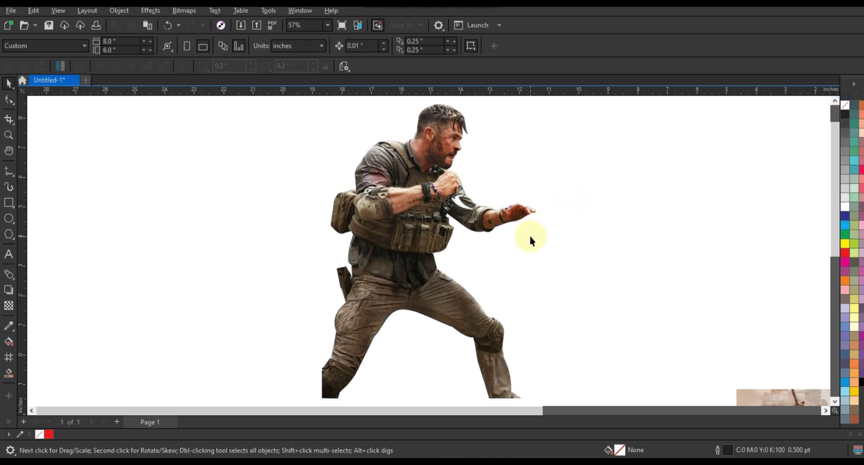
Draw an upright rectangle about 10.46 inches wide beside the figure and stretch it to about 16.3 inches tall.
scroll(351, 278, down, 2)
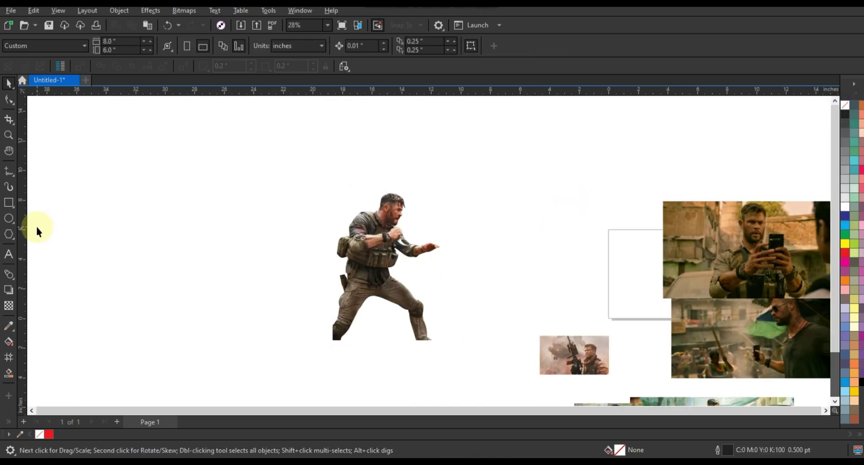
click(8, 203)
drag(271, 253, 379, 378)
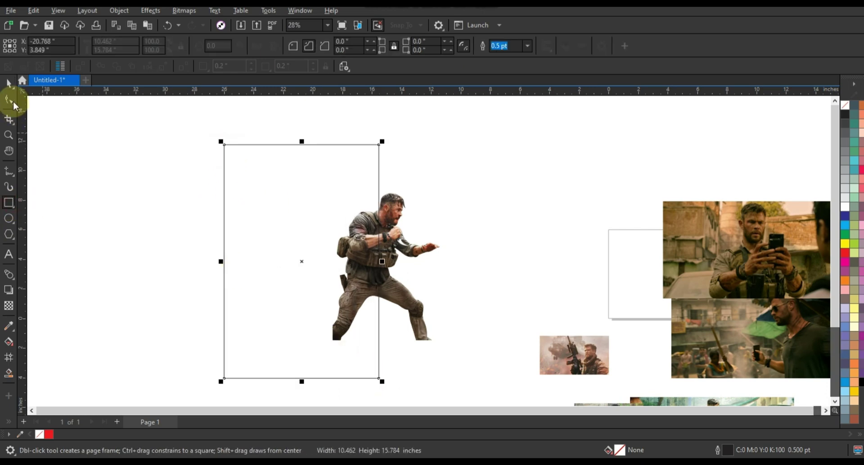
click(8, 83)
click(304, 141)
click(303, 137)
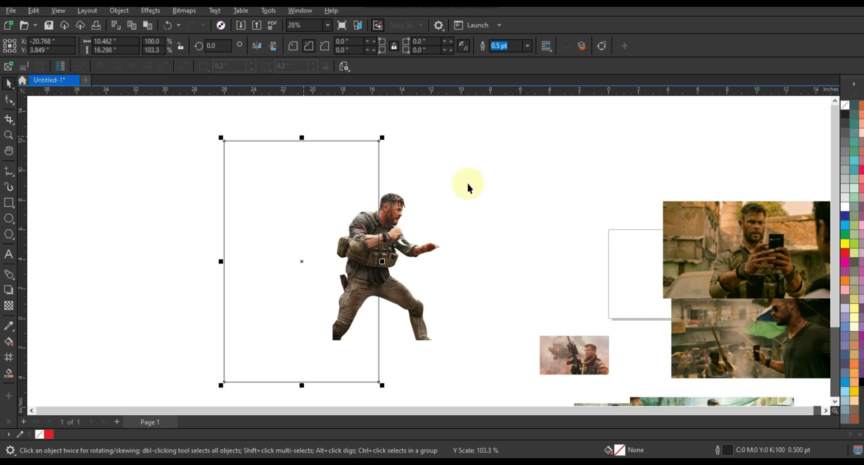
Move the cut-out figure to the rectangle's lower-left corner and enlarge it proportionally to about 9.67 by 13.29 inches.
click(417, 249)
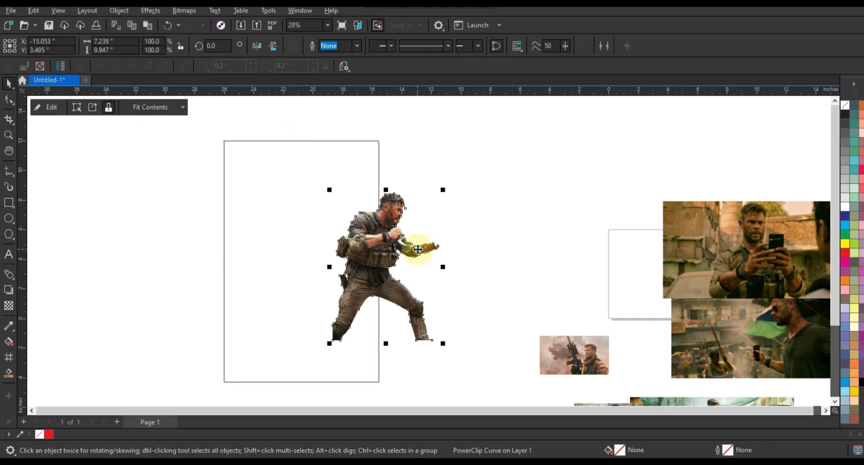
drag(348, 272, 307, 290)
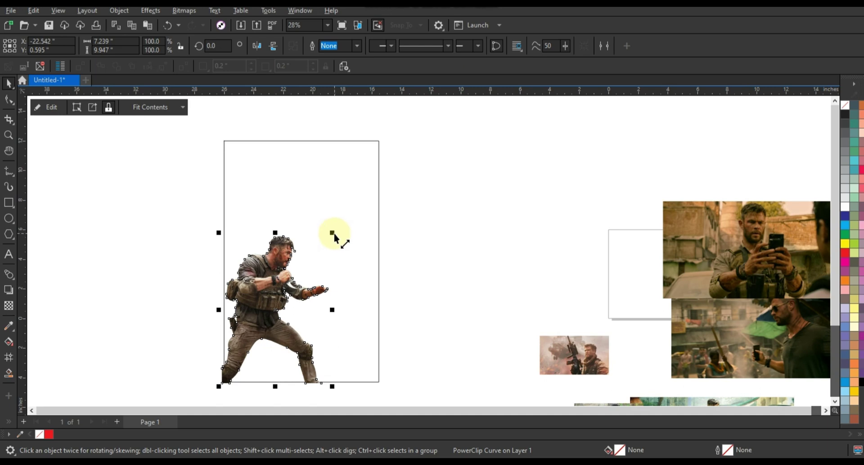
drag(333, 232, 369, 178)
Widen the upright rectangle slightly on its right side and shift the figure slightly down inside it.
click(379, 252)
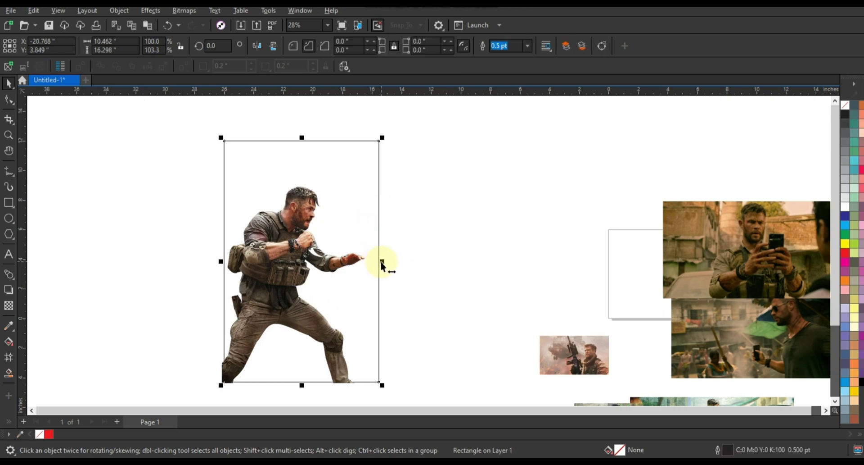
drag(380, 261, 397, 253)
click(301, 259)
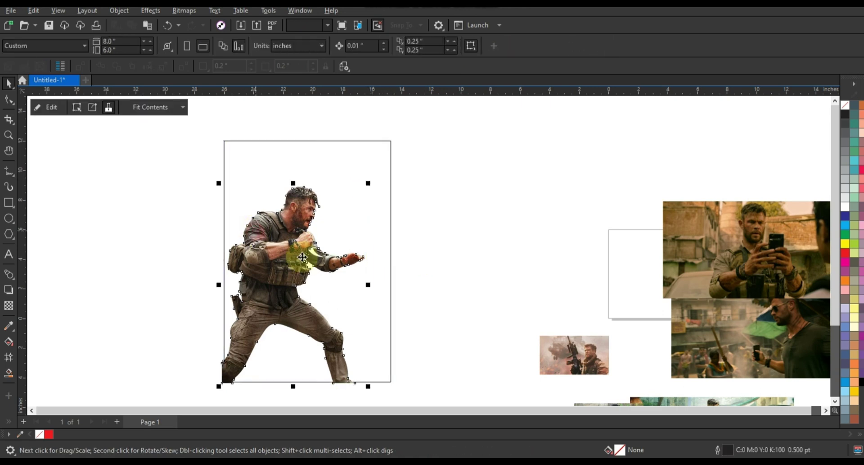
drag(228, 284, 229, 284)
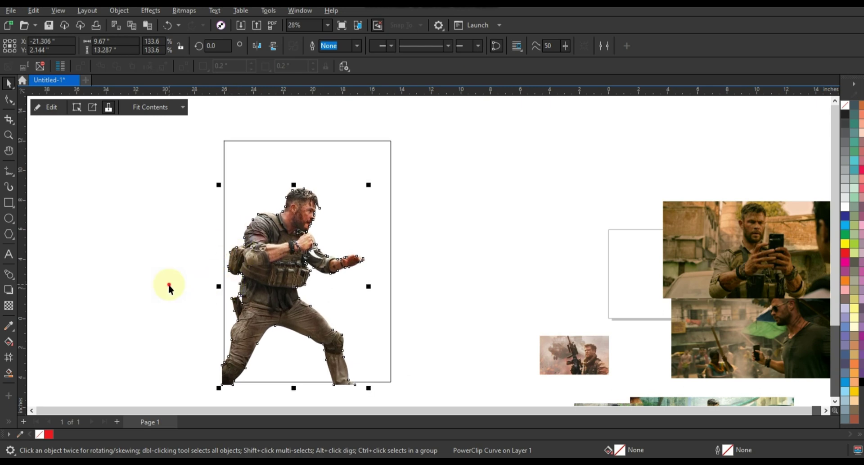
click(286, 264)
Draw a horizontal bar about 17.83 by 1.98 inches across the figure's head and place a copy just below it.
click(8, 135)
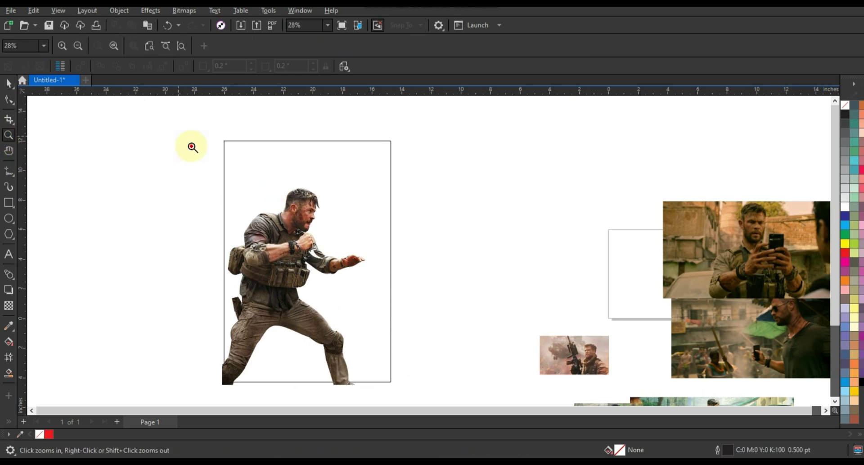
drag(193, 147, 578, 343)
click(9, 206)
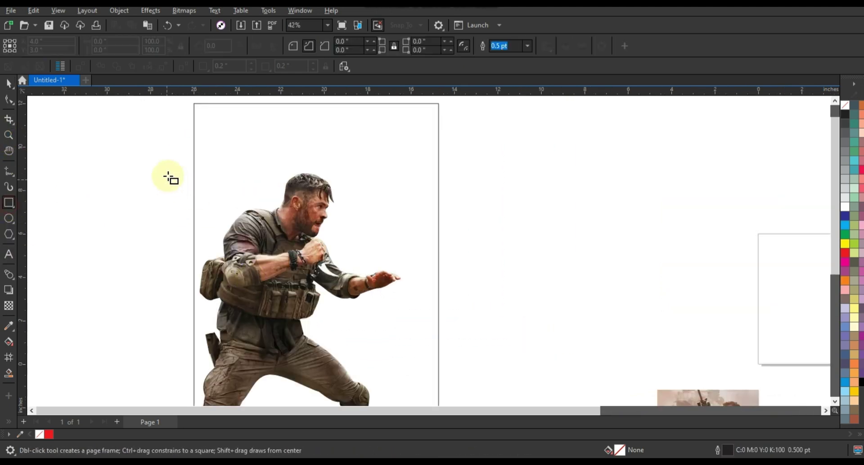
drag(179, 168, 459, 211)
click(9, 83)
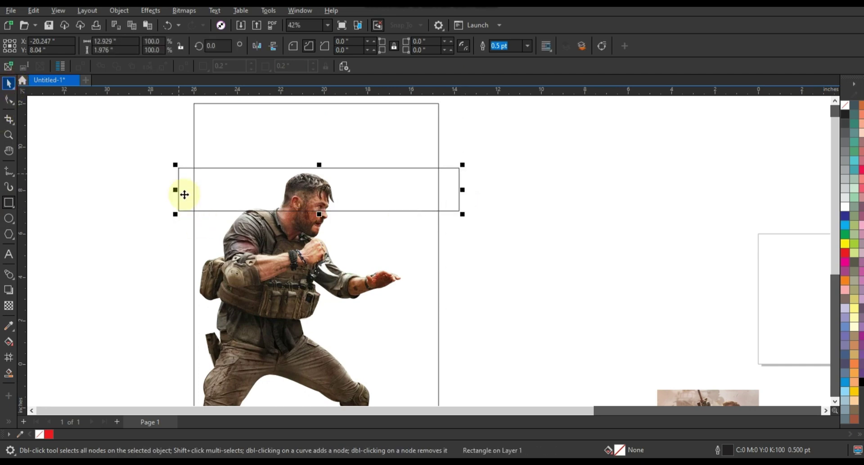
drag(173, 189, 147, 228)
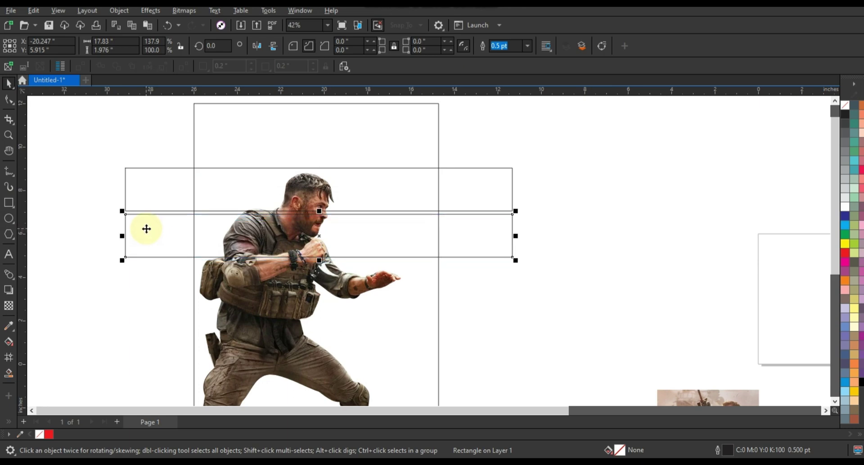
Add a third bar below with the same spacing and combine all three bars into one curve.
key(ctrl+r)
shift+click(140, 199)
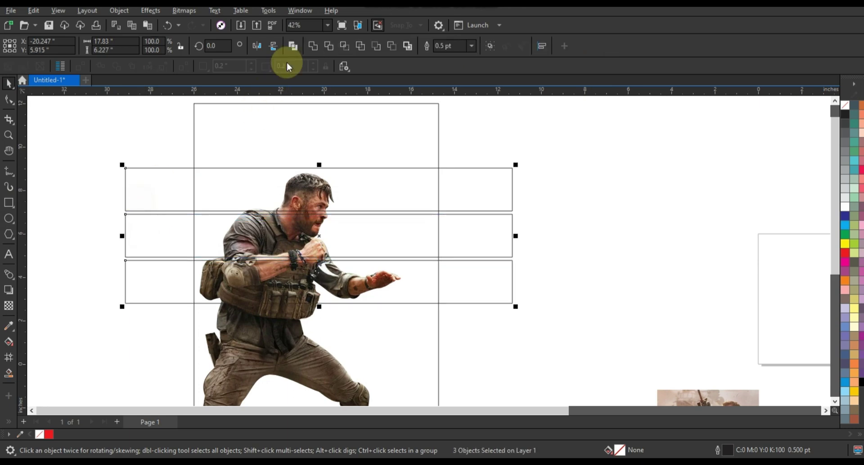
shift+click(331, 256)
key(ctrl+l)
Stretch the combined bars to about 7.98 inches tall around their centre and move them down over the figure's torso.
drag(319, 307, 318, 326)
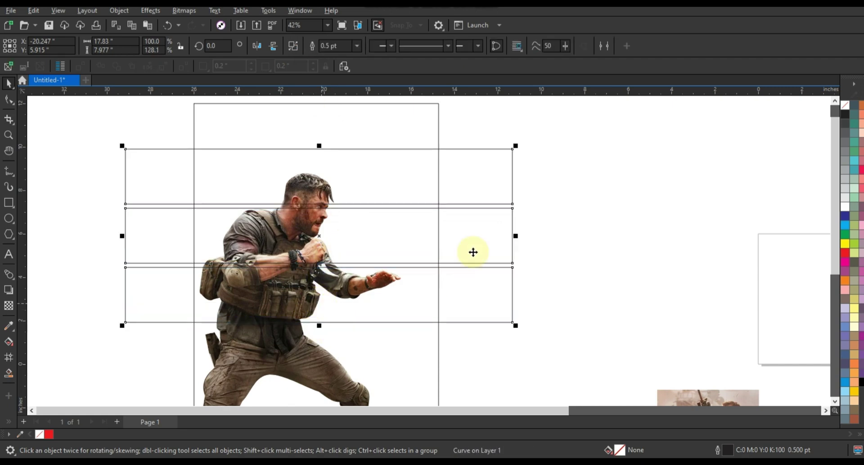
drag(493, 240, 495, 269)
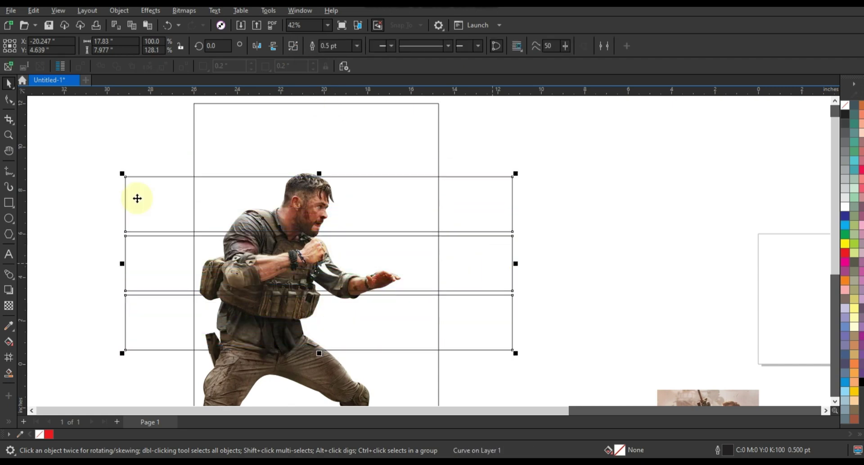
Add perspective to the combined bars, spreading their left end vertically and narrowing their right end so the bars taper rightward.
click(156, 13)
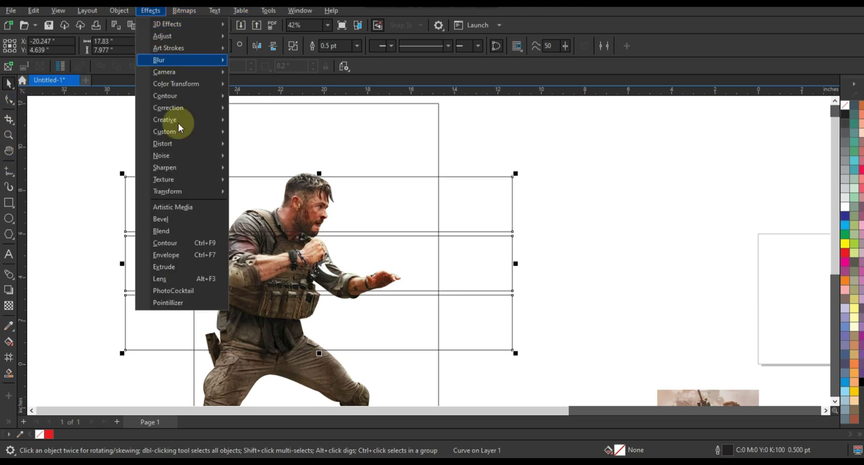
mouse_move(118, 11)
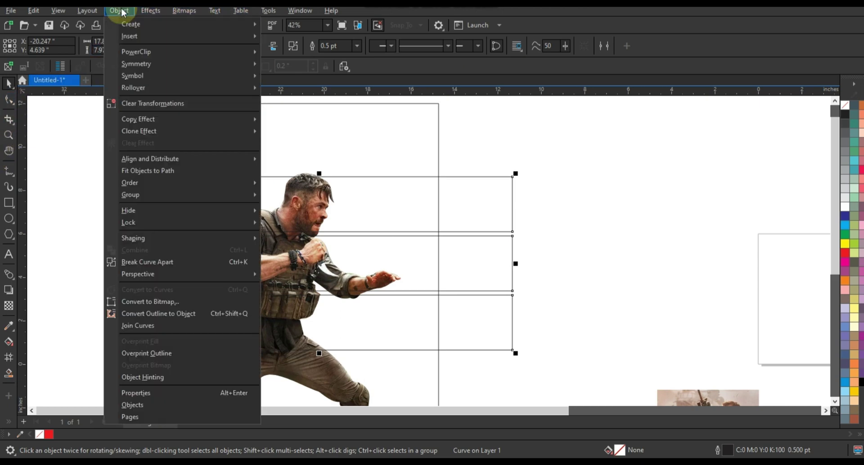
mouse_move(157, 275)
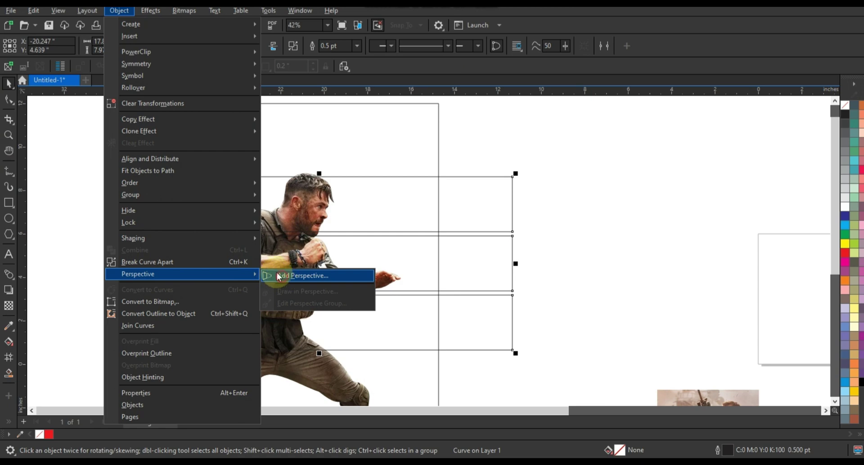
click(279, 275)
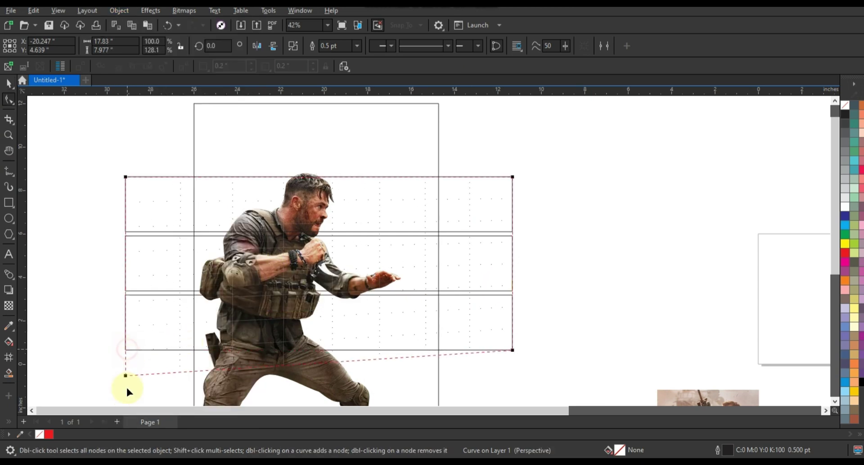
mouse_move(127, 386)
mouse_down()
mouse_move(126, 405)
mouse_move(132, 372)
mouse_up()
scroll(234, 360, down, 1)
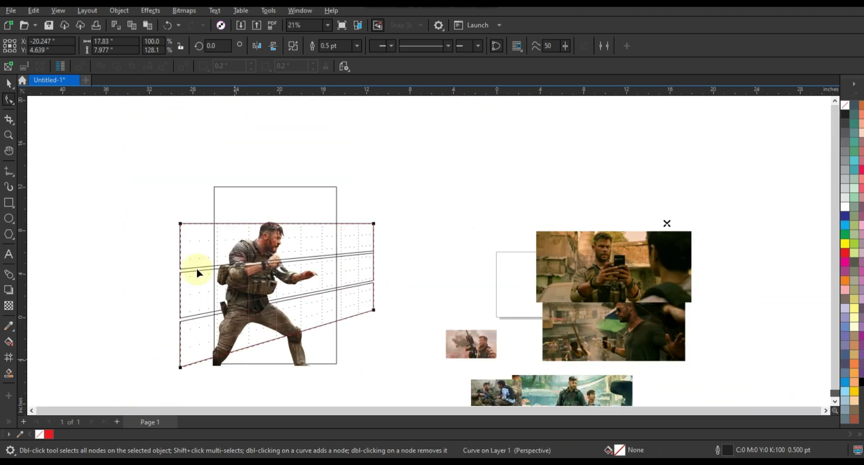
drag(181, 213, 181, 200)
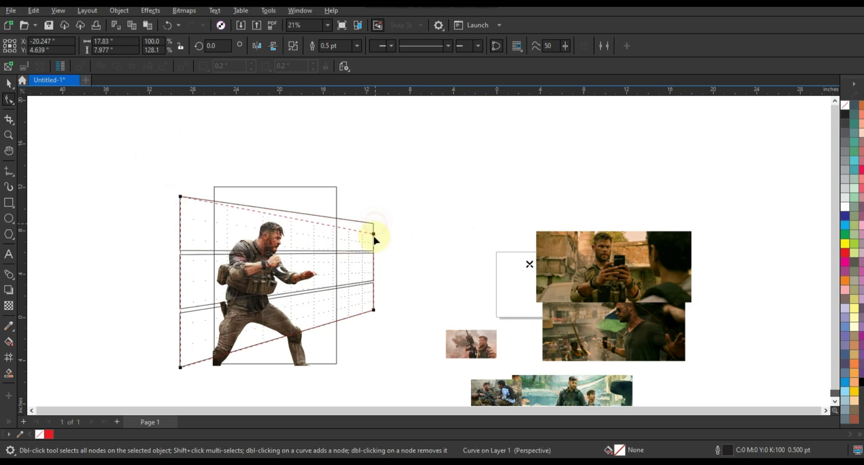
drag(375, 240, 374, 250)
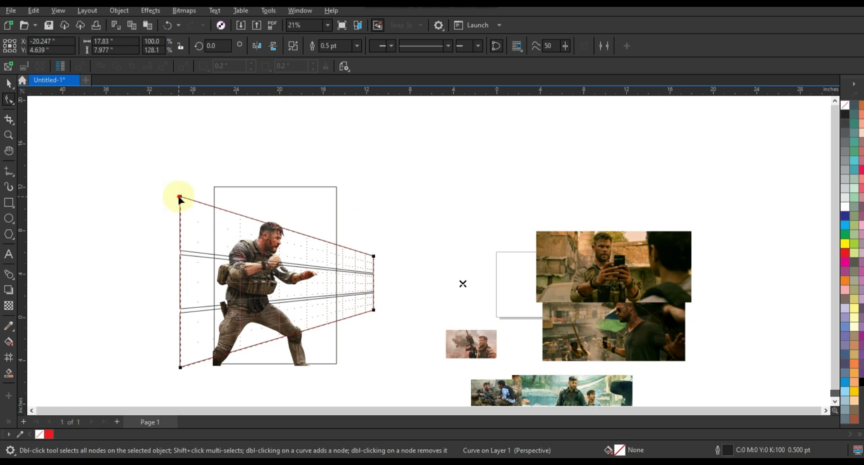
drag(179, 198, 181, 211)
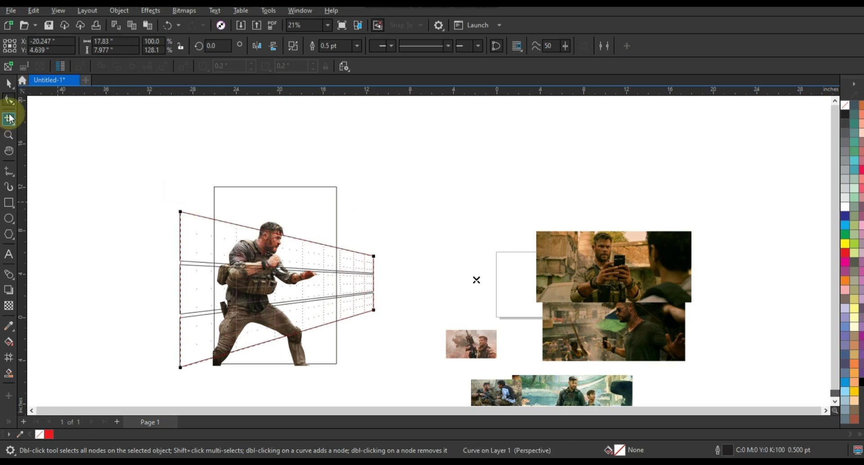
Break the perspective curve apart into three separate bars.
click(9, 84)
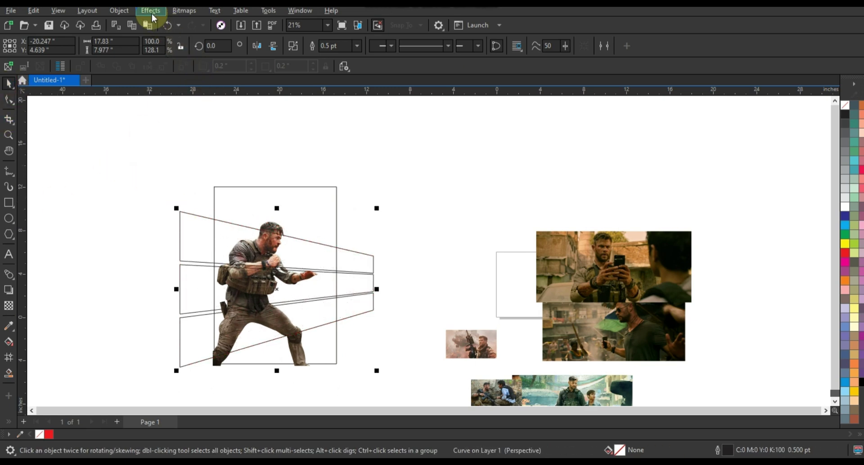
click(121, 11)
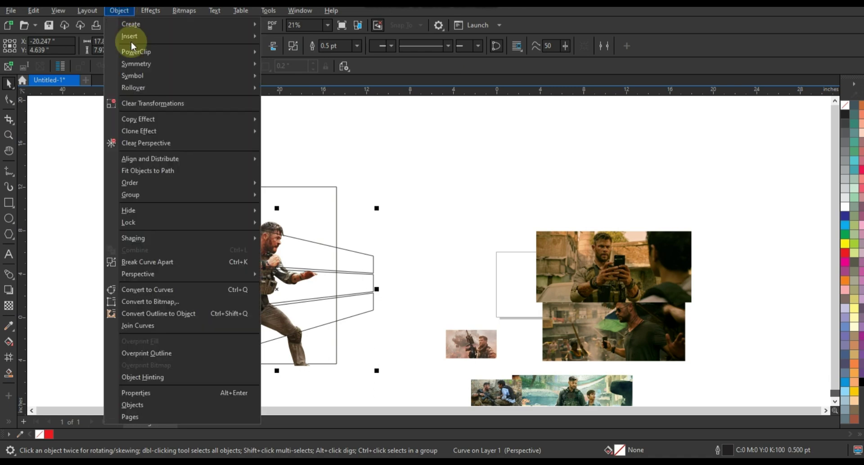
click(148, 262)
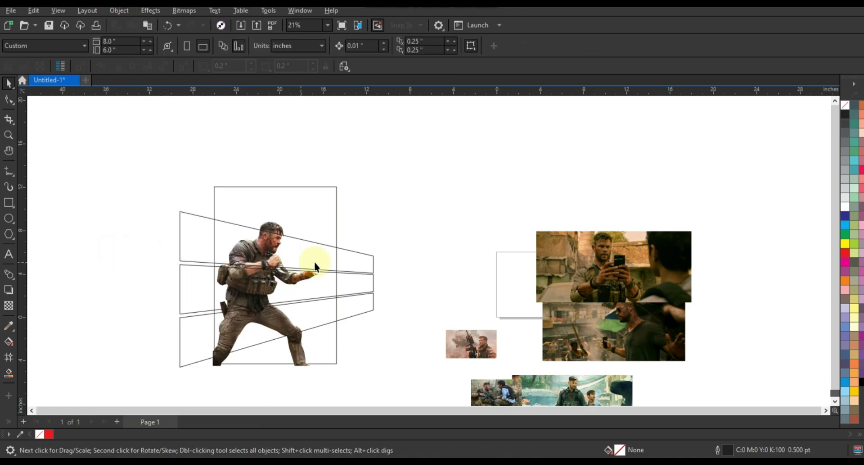
Move the photo of the man holding a phone closer to the poster layout and shrink it to about 8.79 by 4.04 inches.
click(574, 259)
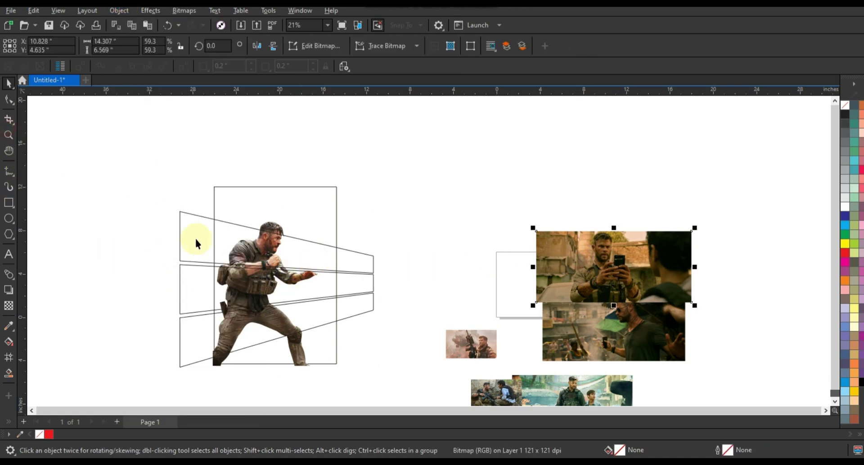
click(8, 134)
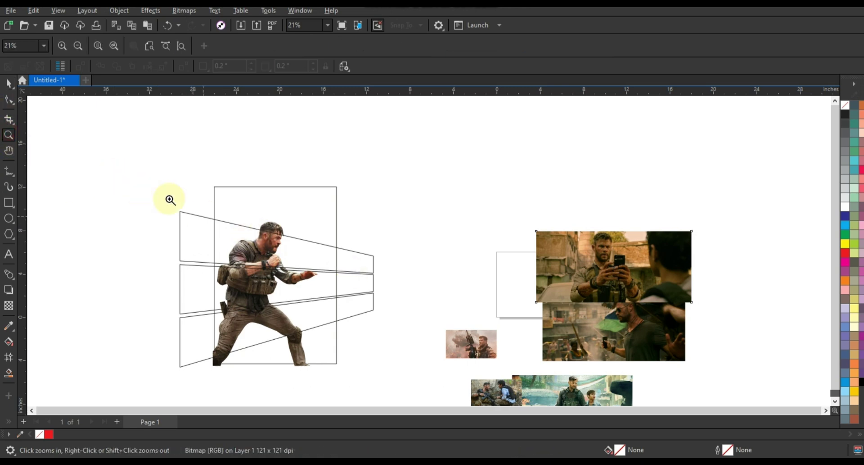
drag(145, 188, 656, 372)
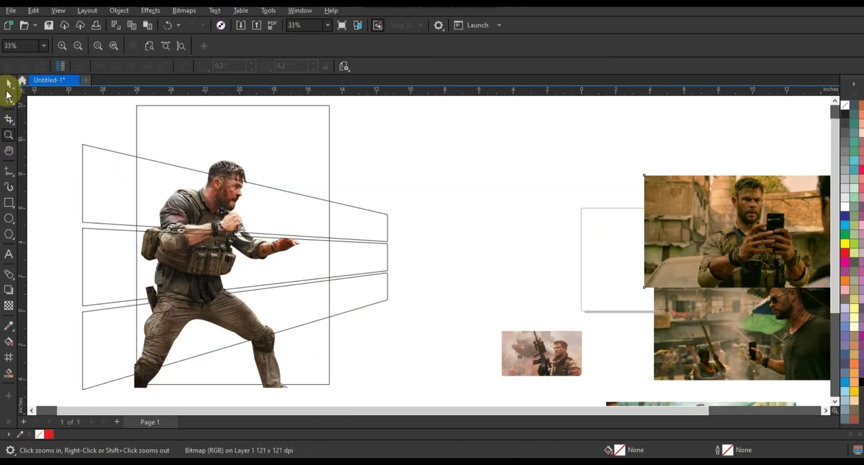
drag(769, 268, 557, 249)
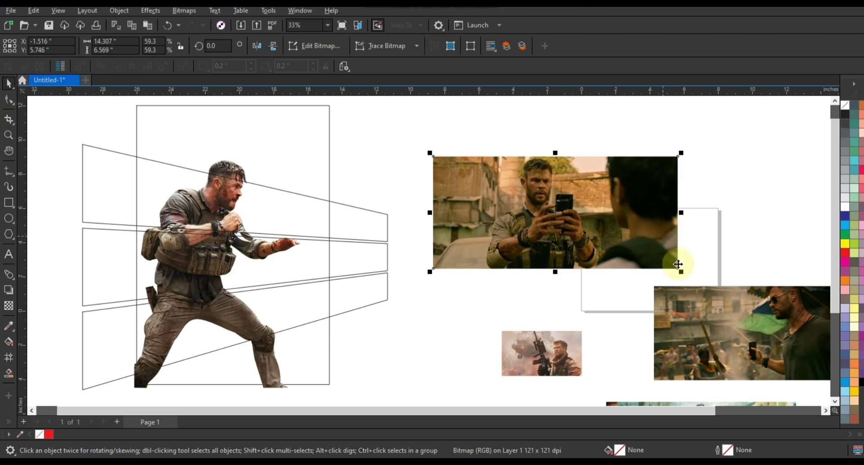
drag(681, 271, 586, 229)
Place the street photo with the green flag over the right part of the top bar, sized about 8.82 by 3.69 inches.
drag(659, 297, 483, 253)
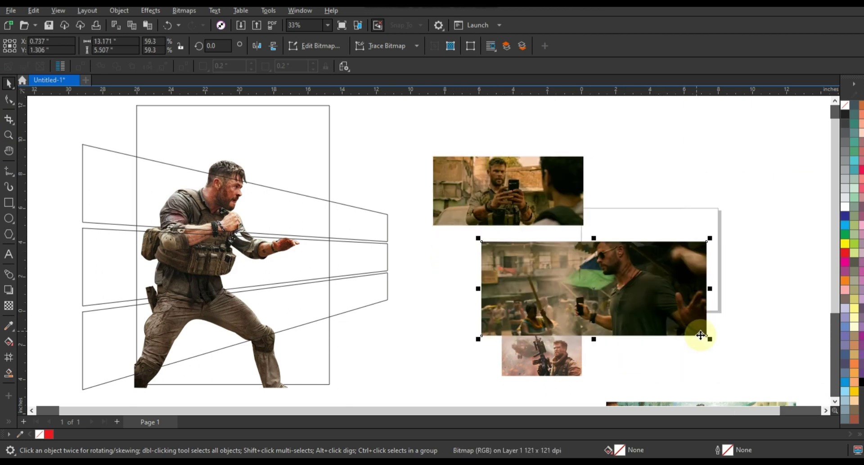
drag(710, 342, 607, 299)
drag(555, 268, 304, 219)
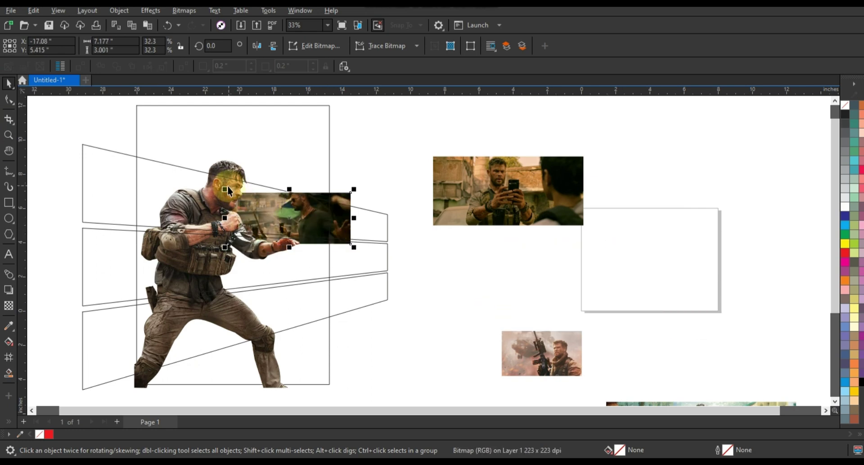
drag(217, 186, 198, 179)
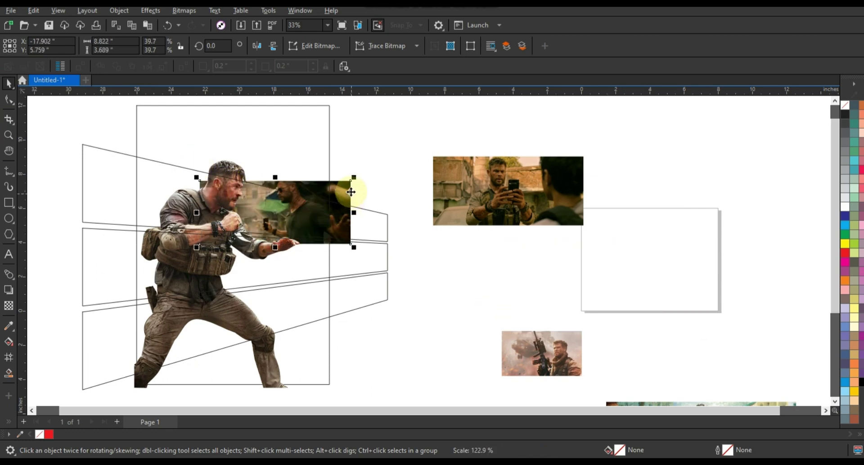
click(351, 192)
Rotate the street photo slightly clockwise to about 356.7° and PowerClip it inside the top bar.
drag(355, 251, 340, 218)
click(343, 193)
right_click(343, 193)
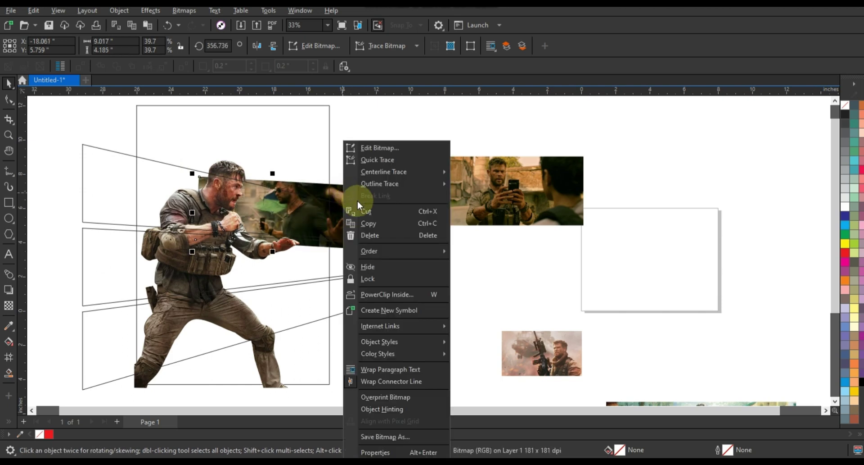
click(382, 292)
click(384, 220)
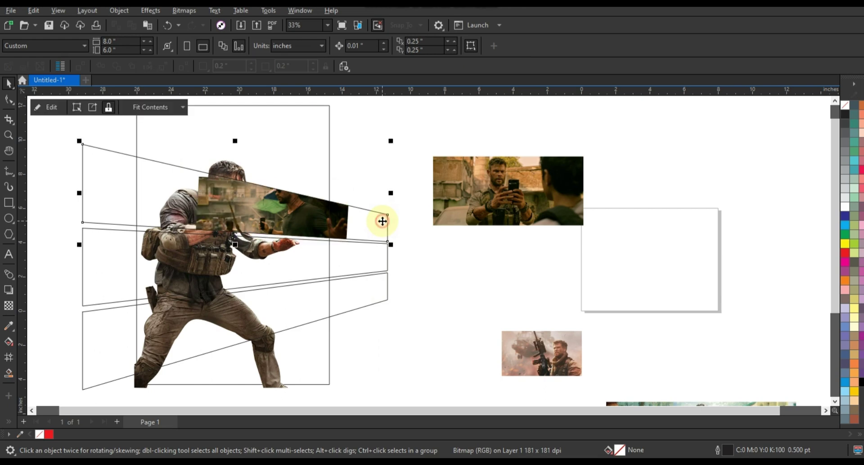
click(462, 264)
Place the phone photo over the top bar's left part, enlarge it to about 9.87 by 4.53 inches and PowerClip it inside that bar.
drag(497, 203, 183, 203)
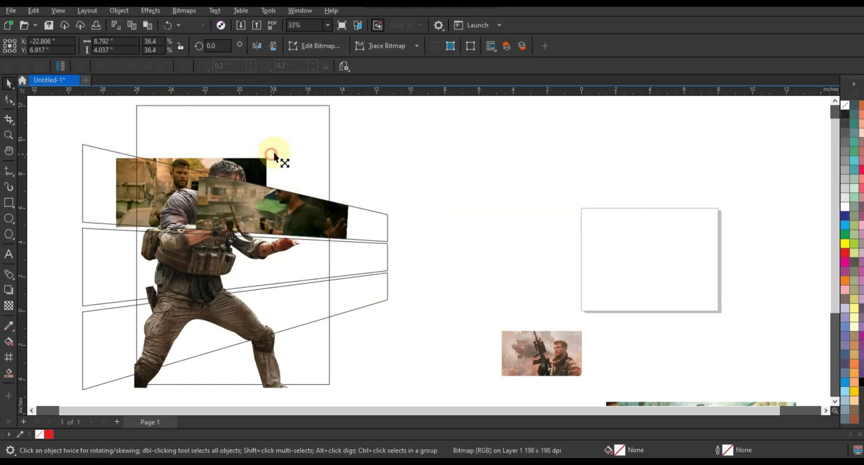
drag(274, 153, 285, 158)
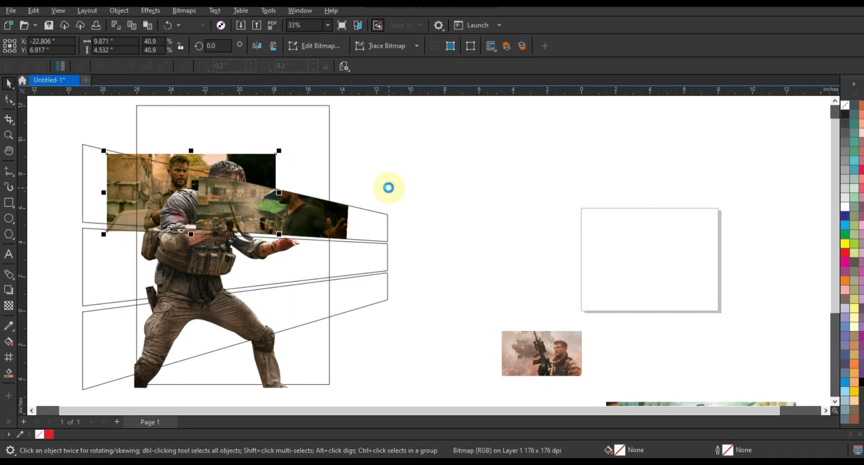
click(101, 166)
click(87, 159)
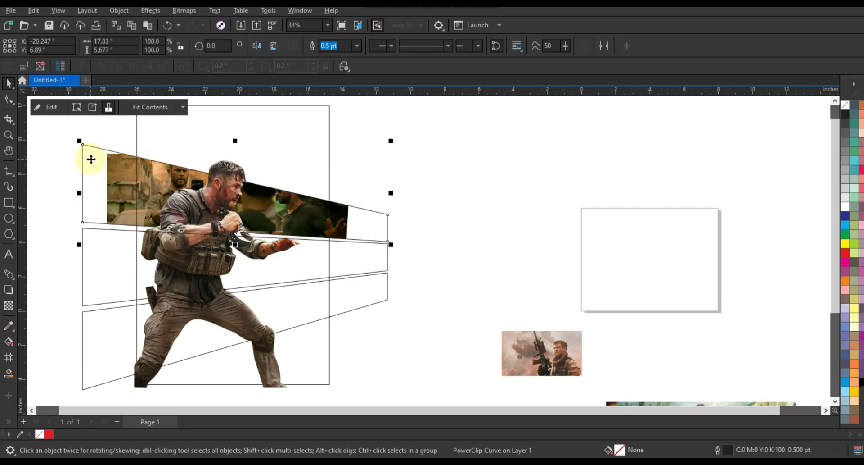
click(480, 263)
Enlarge the photo of the soldier with the rifle slightly, place it over the middle bar's right part and PowerClip it inside.
click(563, 362)
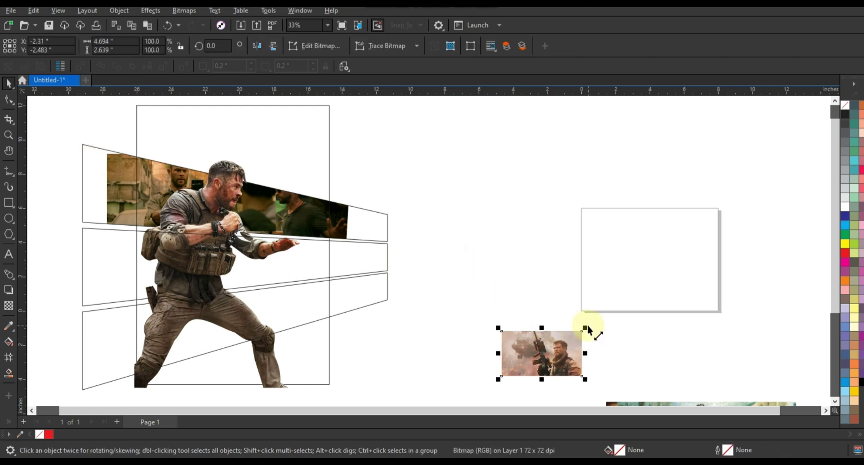
drag(585, 331, 605, 318)
drag(559, 346, 361, 256)
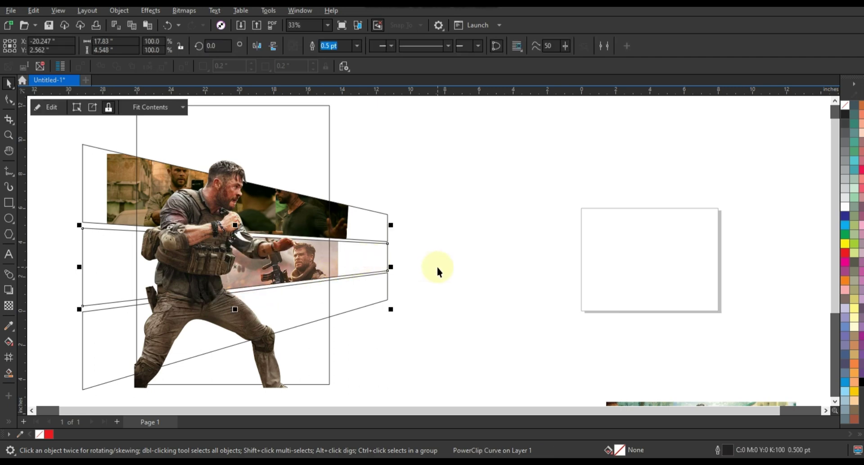
Place the photo of the two people crouching by the rocks over the bottom bar and PowerClip it inside that bar.
scroll(437, 267, down, 1)
click(486, 353)
click(500, 352)
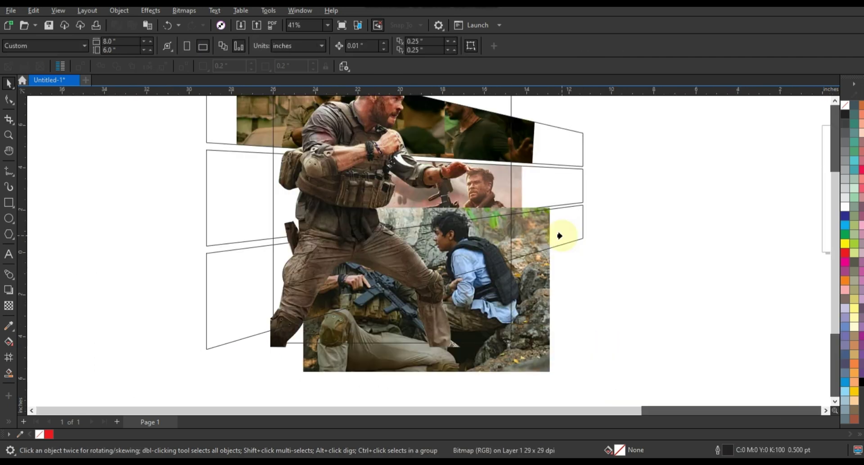
click(559, 236)
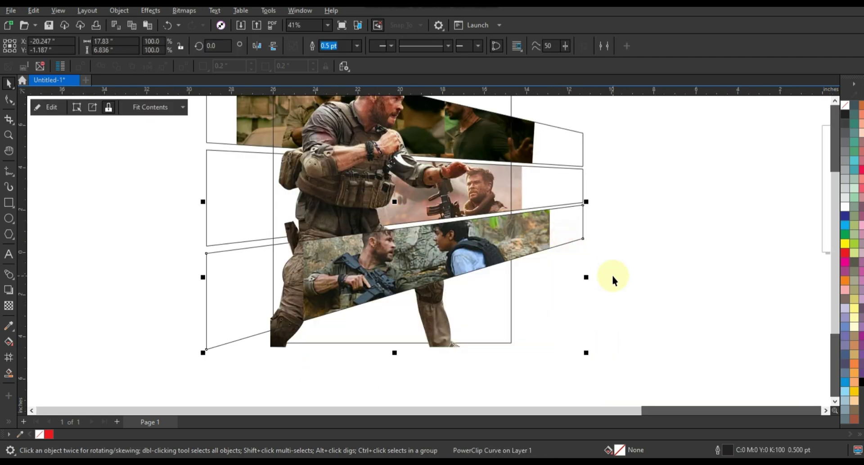
click(614, 277)
Enlarge the teal photo with the burning car to about 18.02 by 10.14 inches over the bars and PowerClip it inside the middle bar.
scroll(387, 327, down, 1)
drag(664, 363, 361, 302)
drag(422, 271, 460, 247)
drag(297, 246, 264, 228)
scroll(338, 243, up, 3)
scroll(276, 252, down, 2)
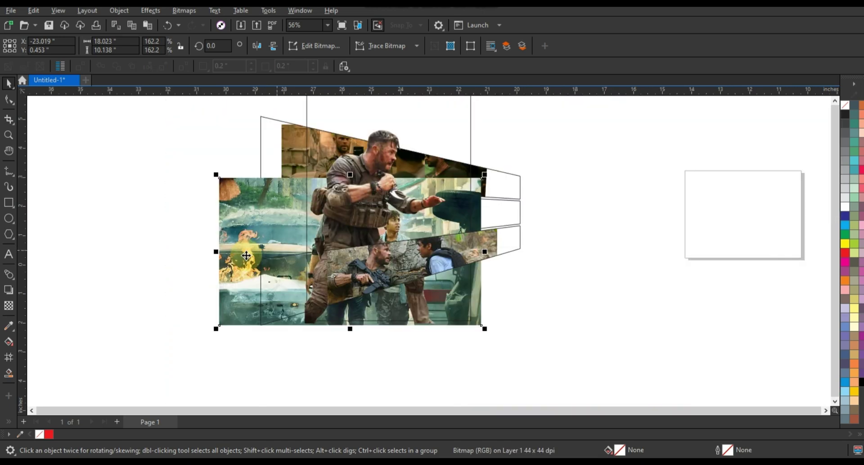
click(502, 219)
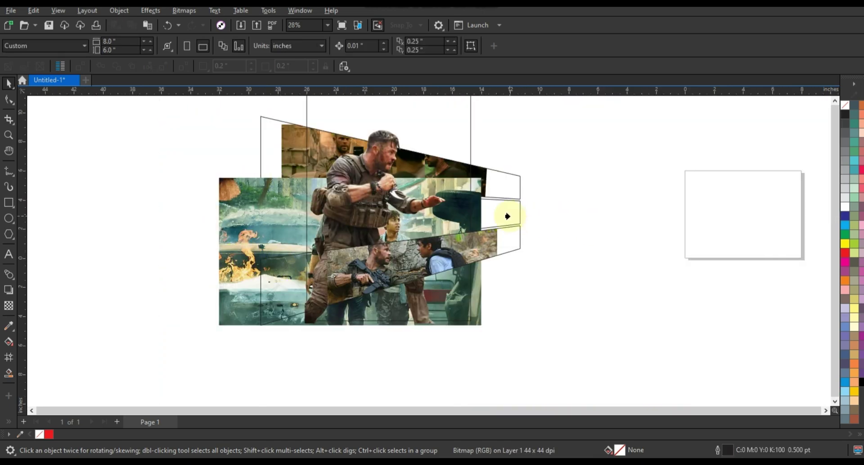
PowerClip the teal photo inside the bottom bar as well and bring the fighting man in front of all the bars.
drag(231, 270, 518, 231)
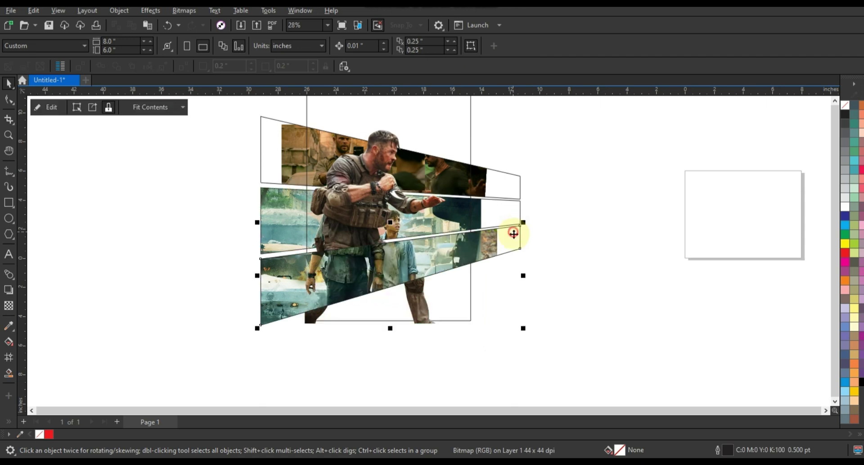
click(542, 253)
click(339, 207)
key(shift+Page_Down)
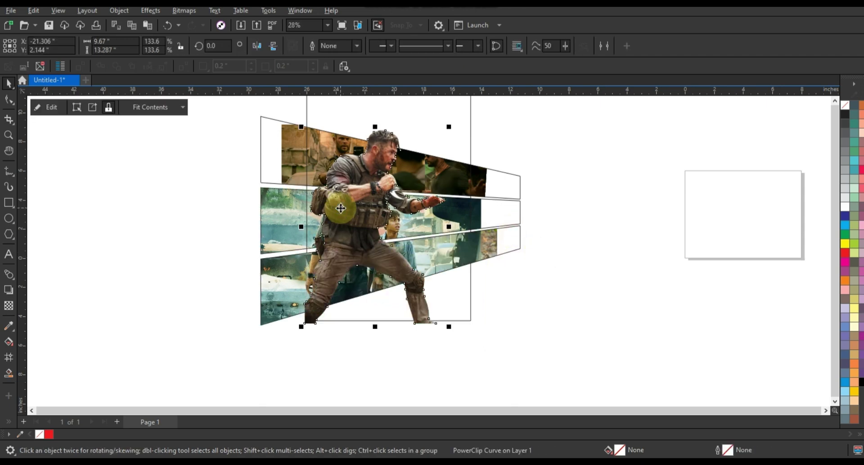
click(172, 215)
Remove the outlines from all three picture-filled bars.
click(514, 211)
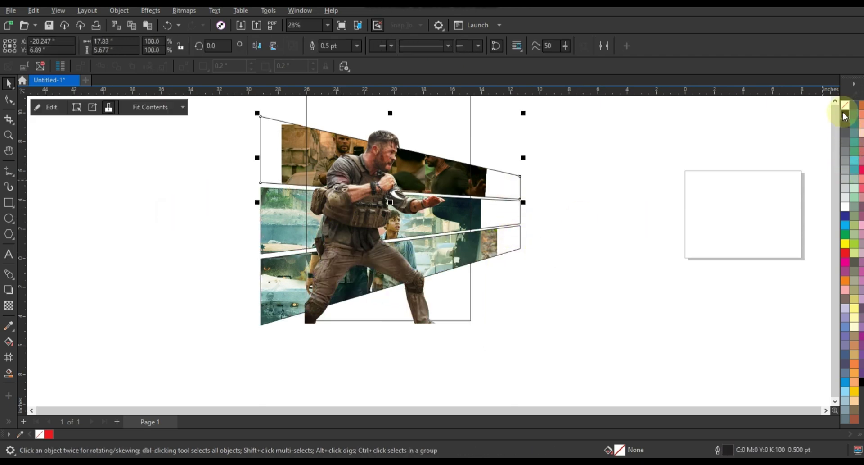
shift+click(512, 246)
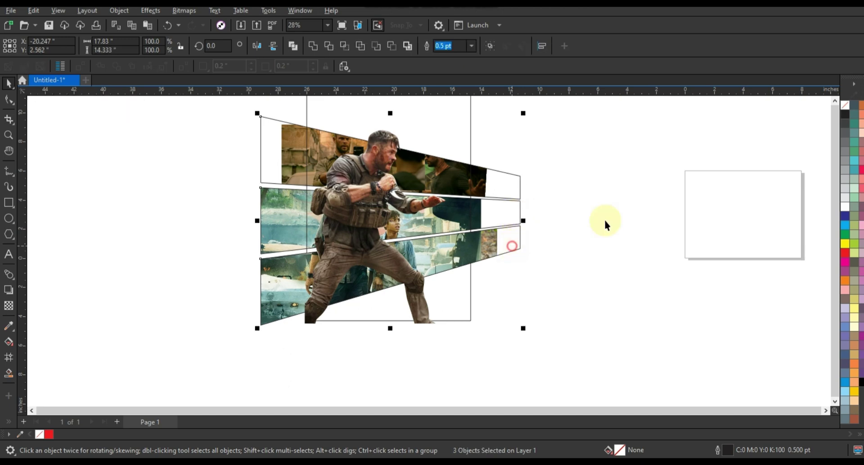
right_click(845, 109)
click(829, 112)
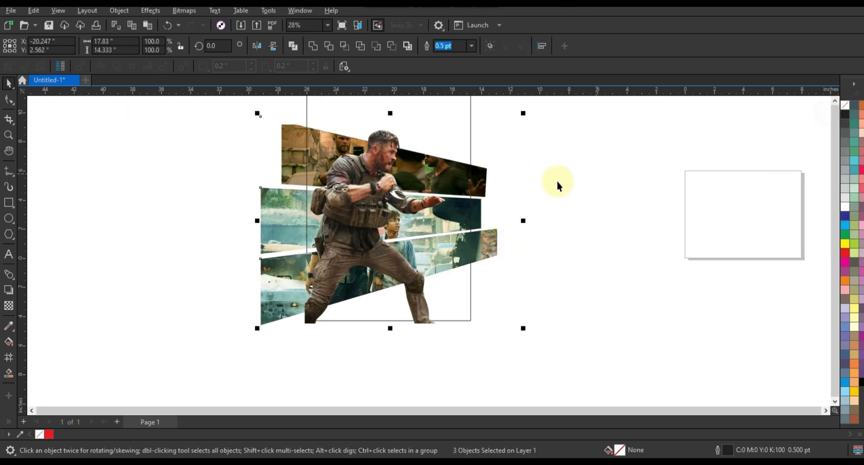
PowerClip the three picture bars inside the tall frame and fill the frame with peach, C0 M20 Y40 K0.
right_click(485, 183)
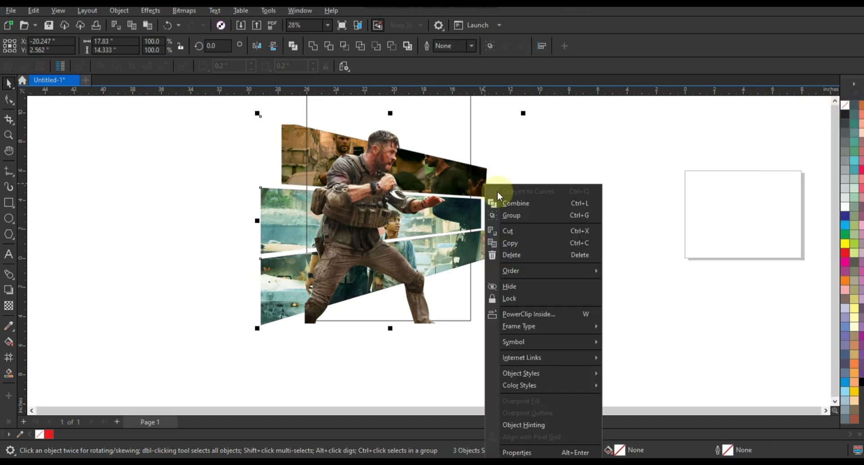
click(527, 313)
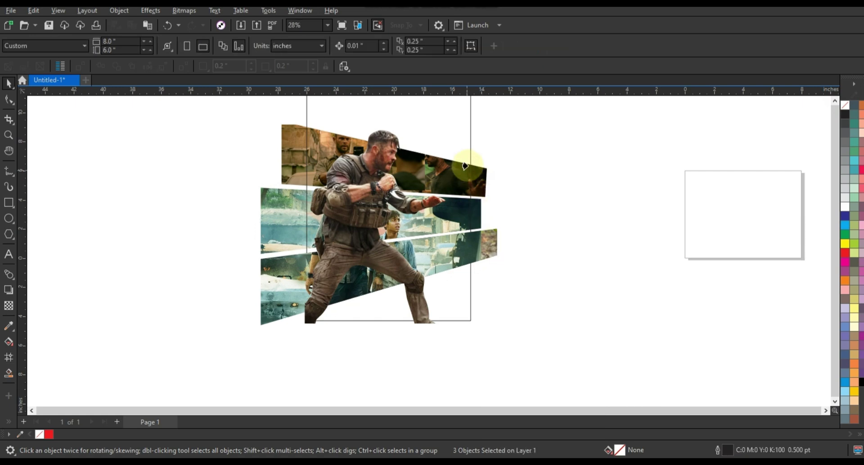
click(462, 123)
key(shift+F2)
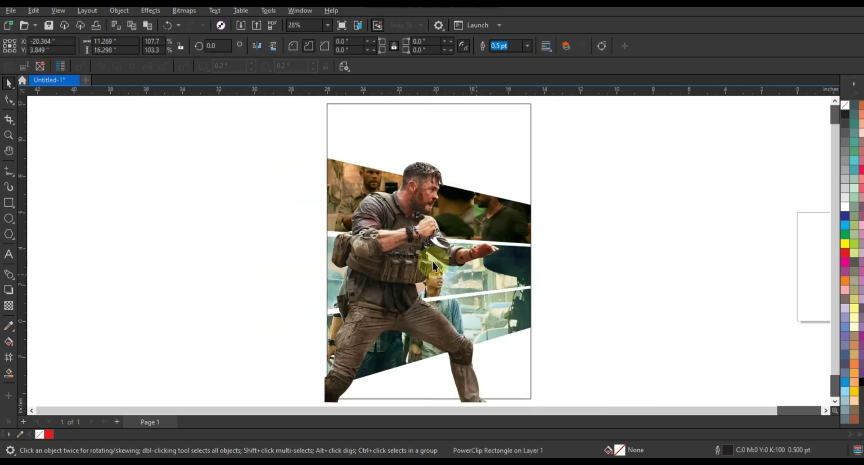
click(500, 141)
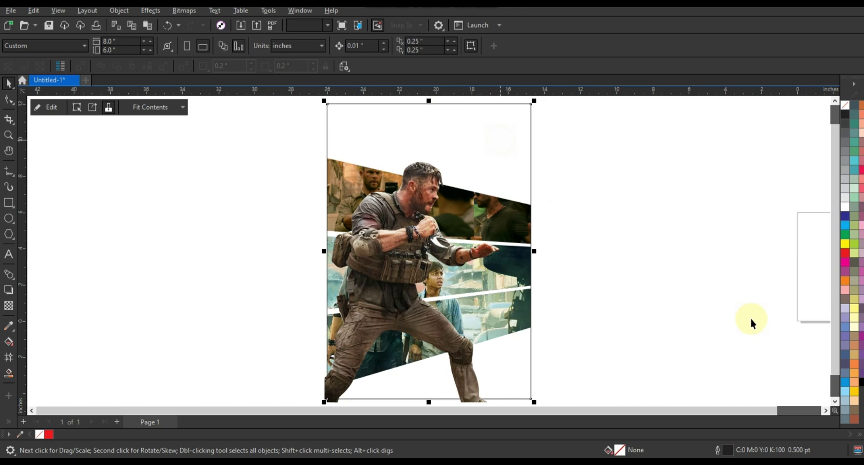
click(854, 402)
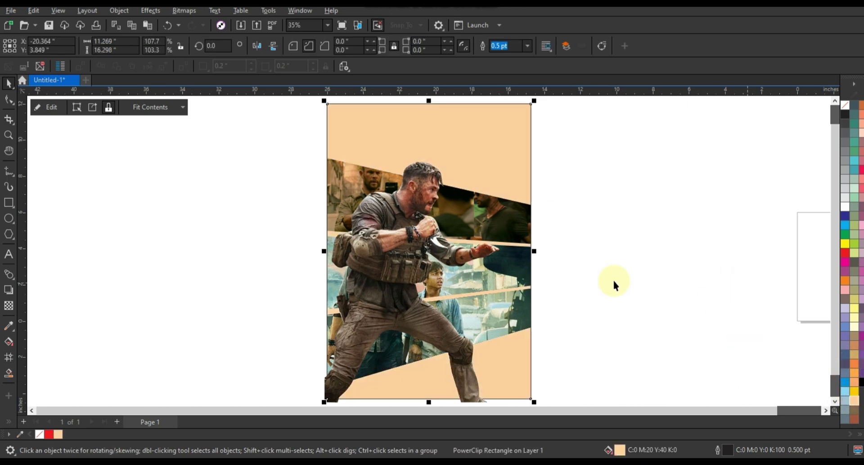
Enlarge the cut-out fighting man proportionally to about 9.99 by 13.73 inches.
click(465, 374)
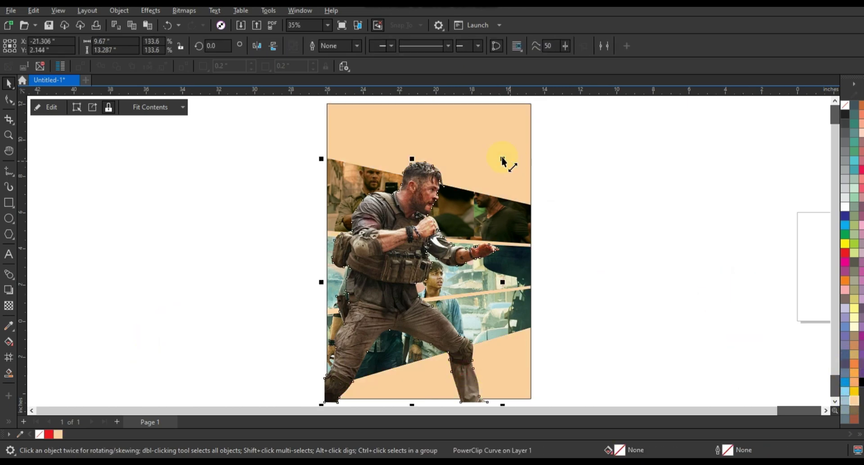
drag(502, 157, 508, 151)
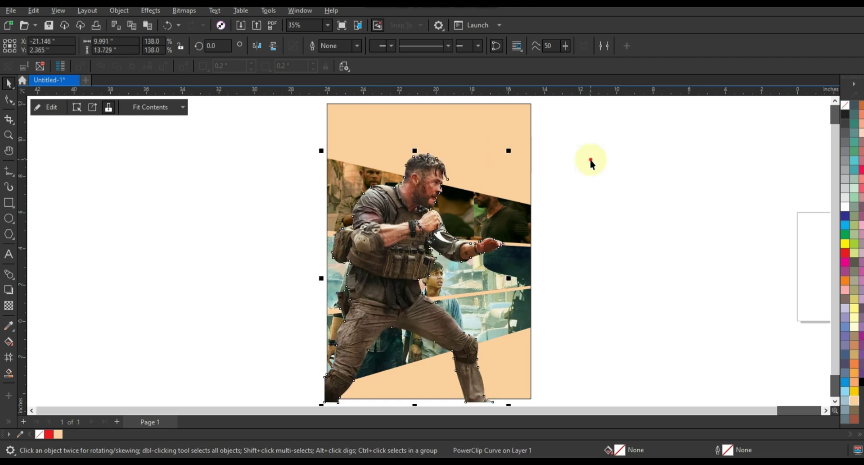
click(590, 162)
click(520, 258)
click(576, 257)
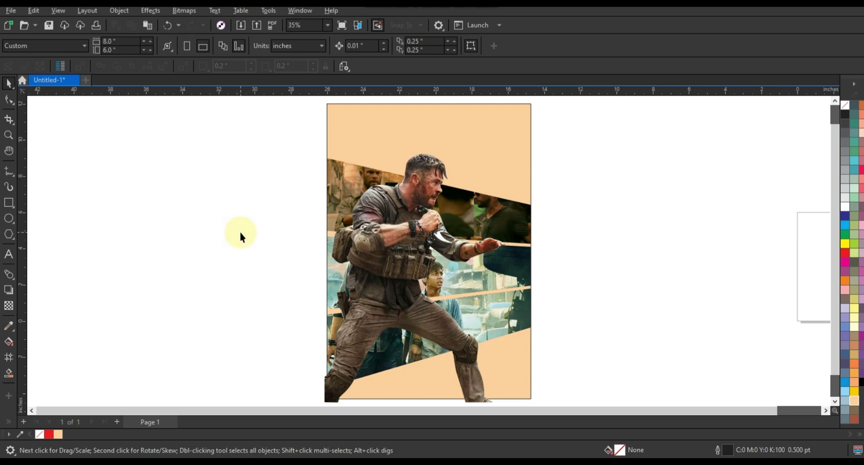
Inside the middle bar's PowerClip, send the teal photo behind the photo of the soldier holding a rifle.
double_click(528, 280)
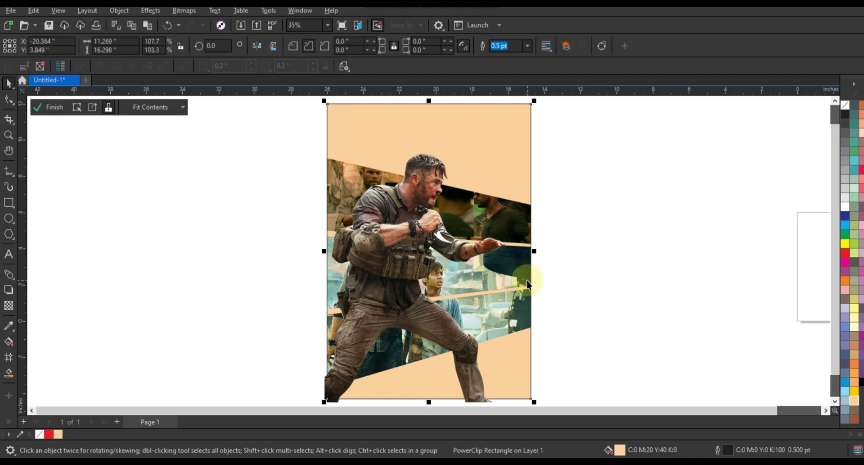
double_click(508, 272)
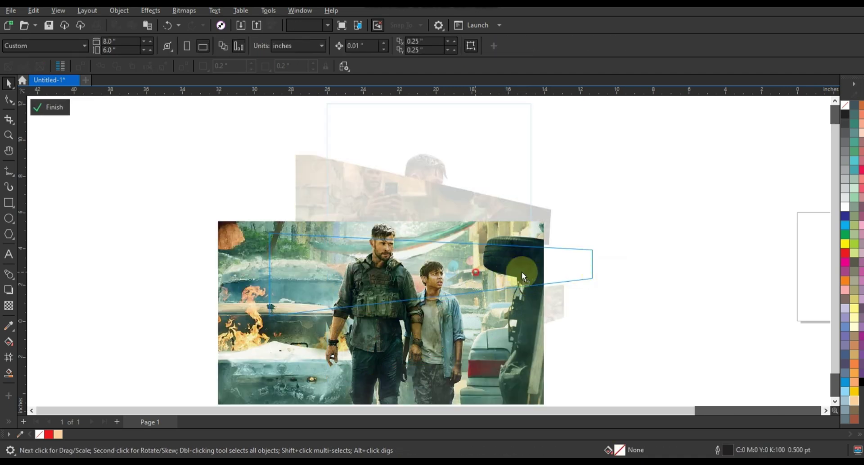
mouse_move(522, 271)
mouse_down()
mouse_move(569, 272)
mouse_move(522, 272)
mouse_up()
ctrl+click(635, 284)
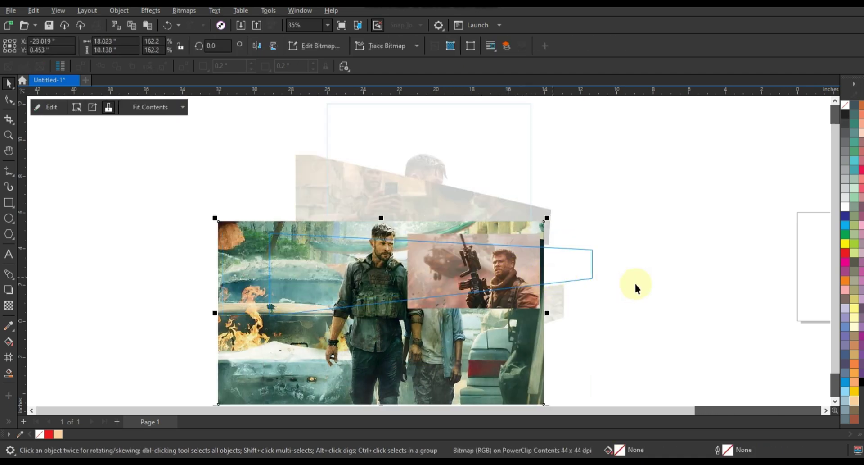
ctrl+click(636, 284)
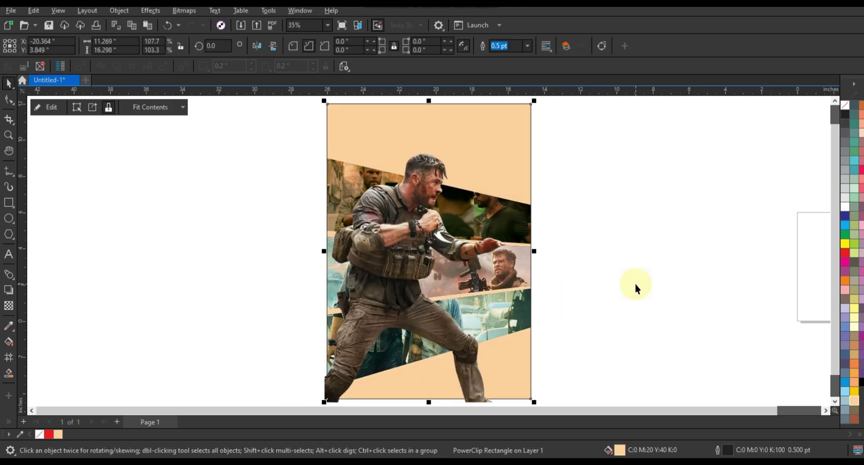
key(ctrl+z)
click(636, 284)
double_click(495, 275)
click(642, 283)
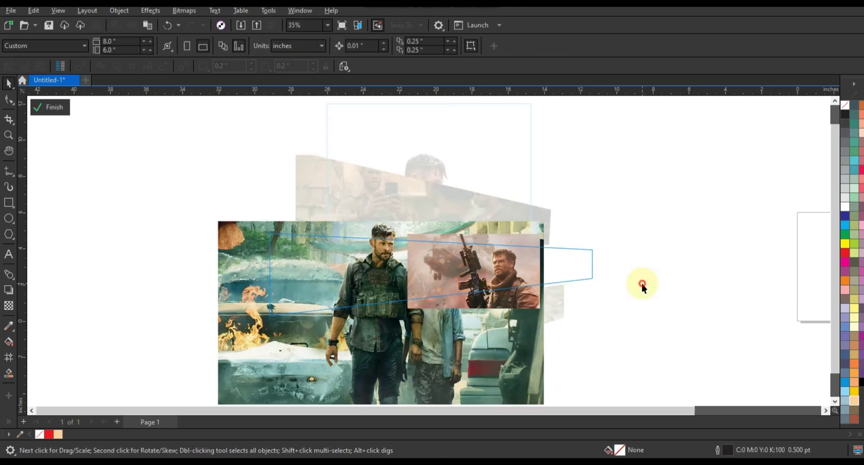
click(525, 298)
ctrl+click(582, 299)
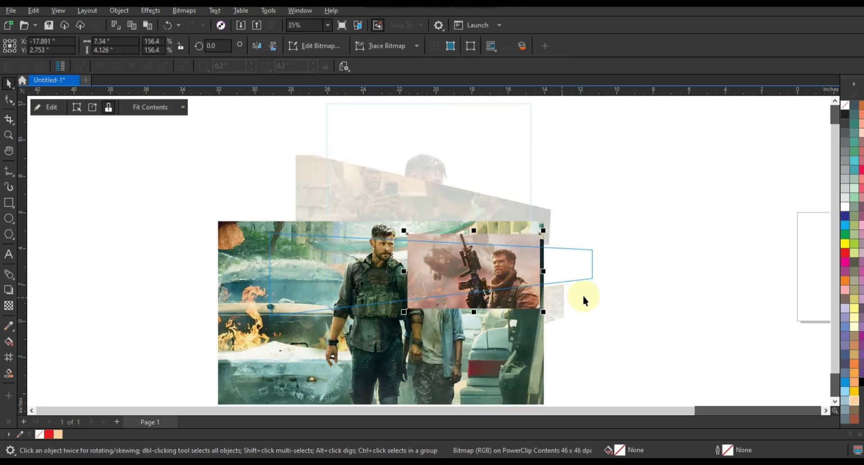
ctrl+click(609, 293)
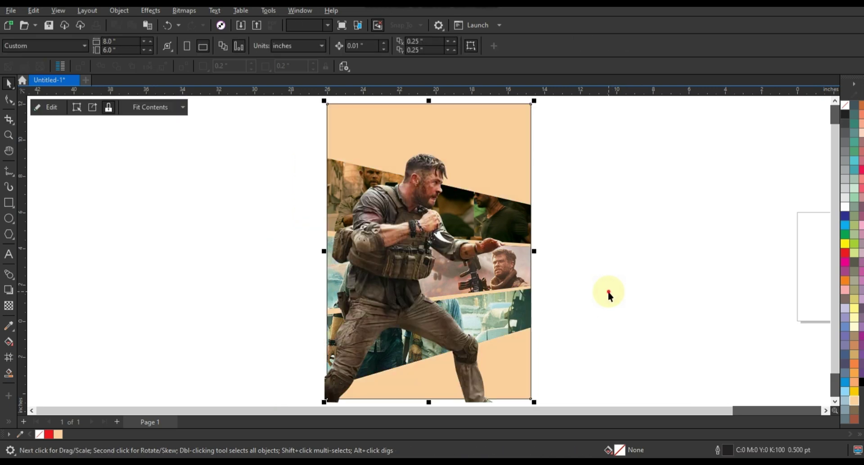
click(609, 293)
Darken the fighting man's photo inside its PowerClip with a Gamma adjustment of 0.71.
click(411, 271)
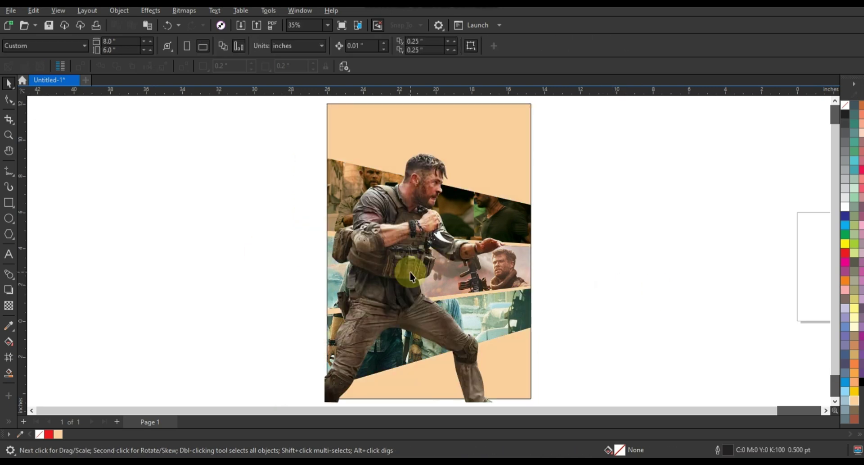
ctrl+click(411, 270)
click(392, 282)
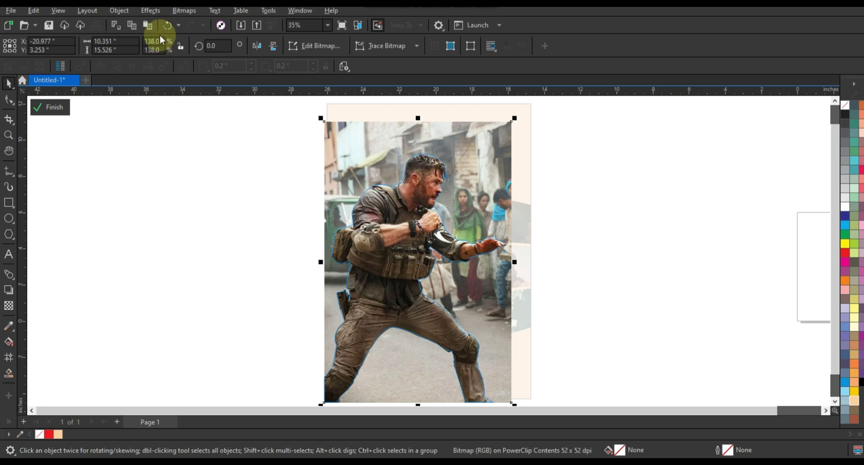
click(151, 10)
mouse_move(164, 36)
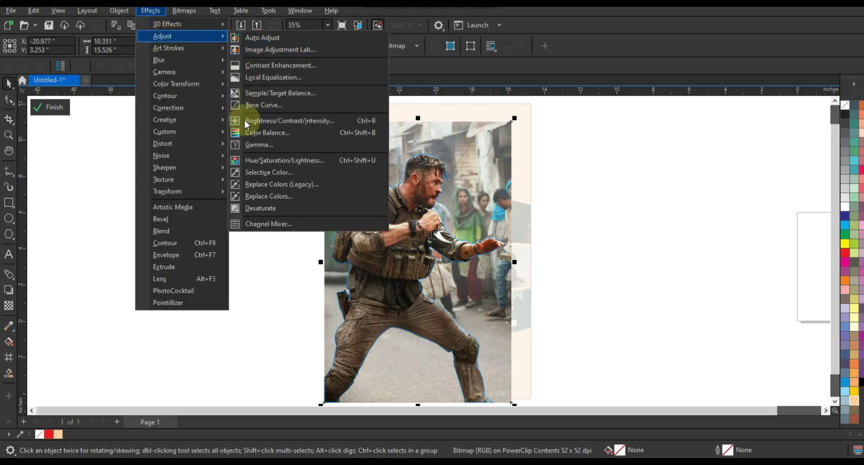
click(252, 144)
drag(456, 187, 562, 189)
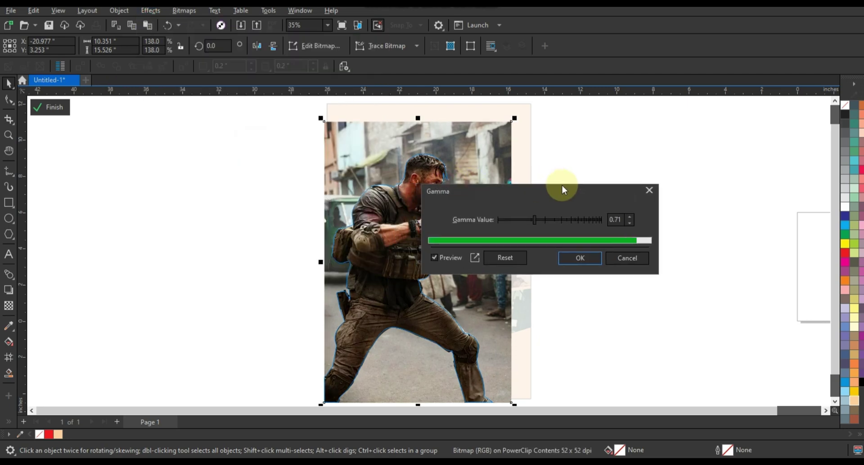
click(580, 257)
ctrl+click(585, 183)
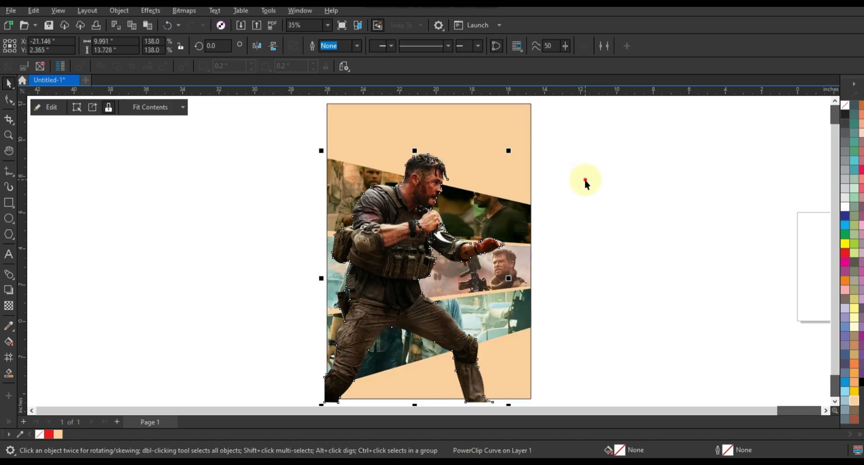
click(585, 180)
PowerClip the fighting man inside the frame and lighten the frame's fill to C0 M15 Y29 K0.
click(378, 208)
click(553, 212)
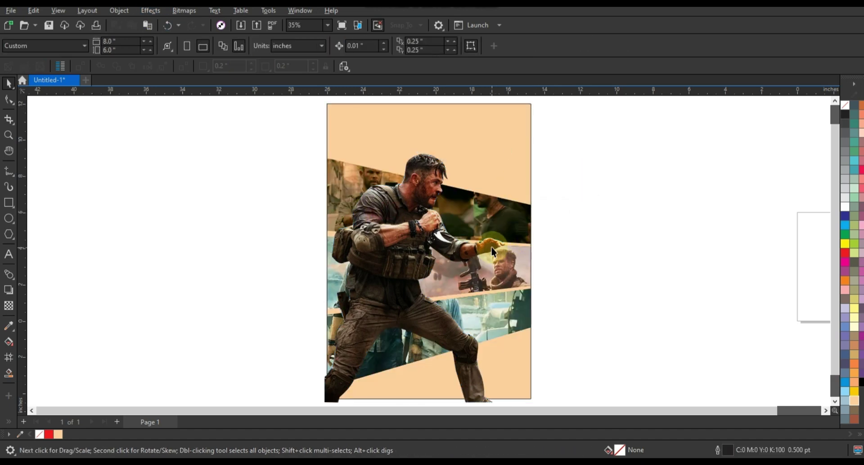
click(492, 248)
ctrl+click(508, 183)
click(578, 187)
click(520, 185)
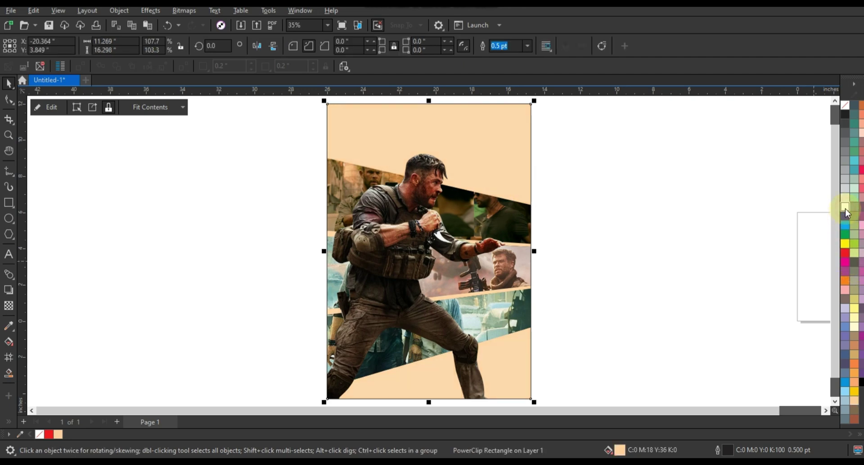
click(565, 201)
click(446, 182)
click(96, 224)
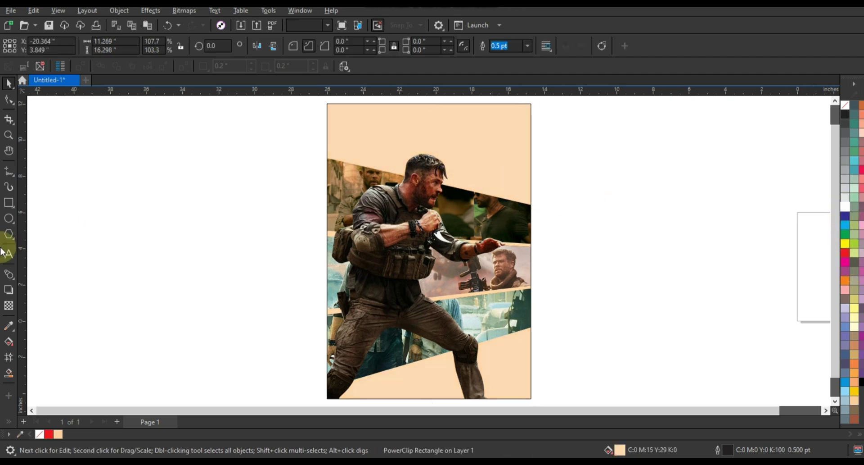
Add the artistic text "EXTRACTION" in the empty area beside the poster.
click(4, 253)
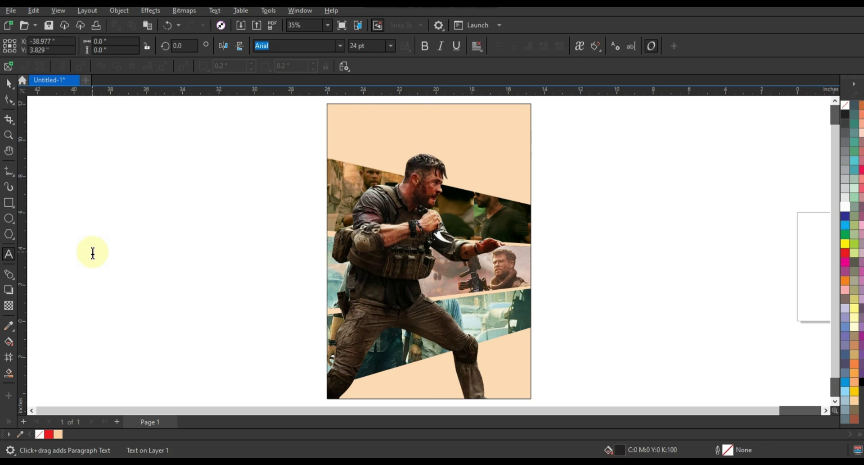
text(EXTRACTION)
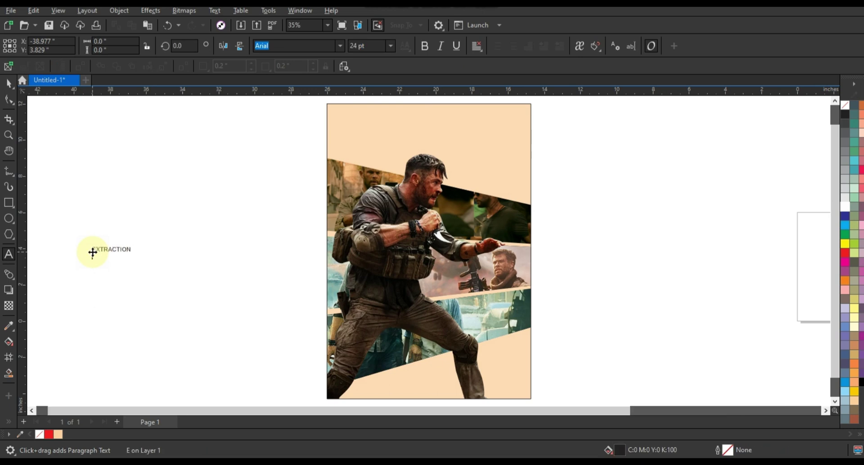
Add the line "PRODUCED BY THE VISIONARY" above "EXTRACTION" in the same text object.
click(8, 135)
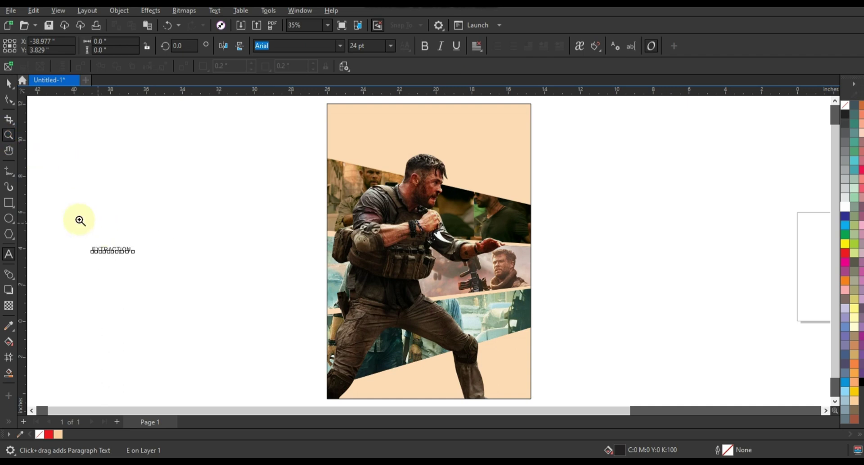
drag(80, 220, 234, 292)
click(9, 253)
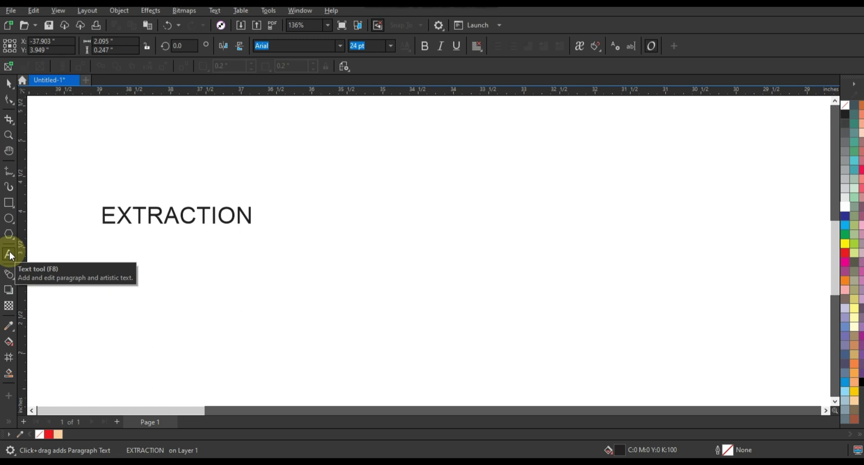
text(PRO)
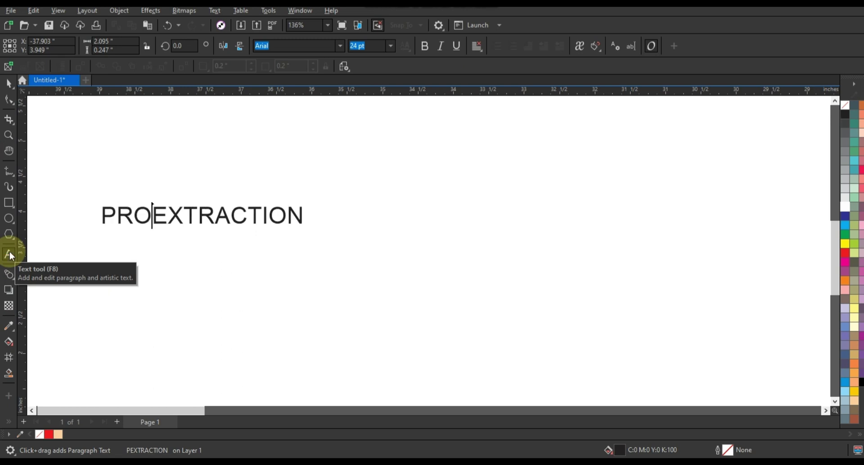
text(DOUCED B)
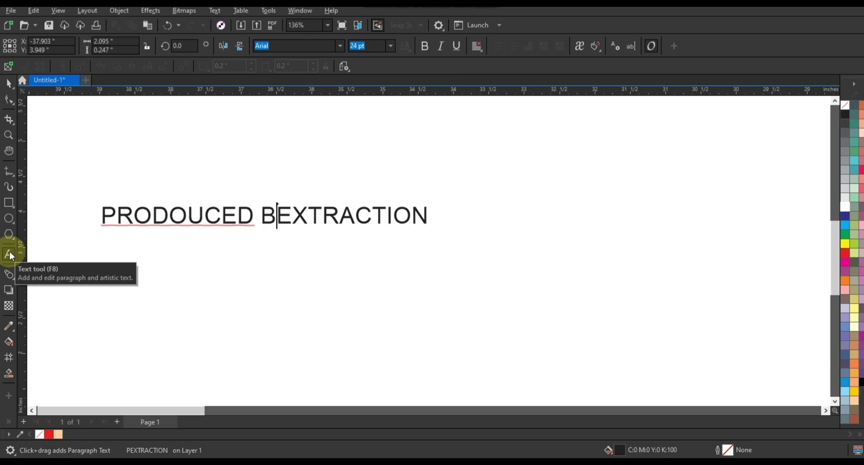
key(BackSpace)
key(BackSpace)
key(BackSpace)
key(BackSpace)
key(BackSpace)
key(BackSpace)
key(BackSpace)
key(BackSpace)
key(BackSpace)
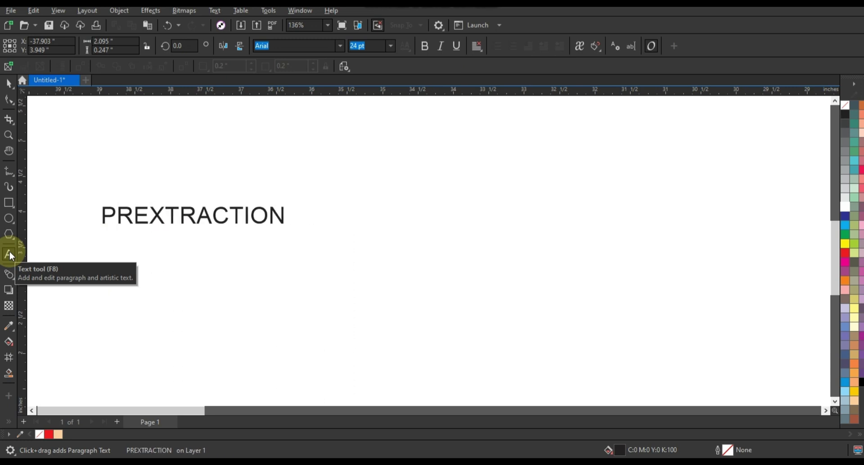
text(ODUCED BY )
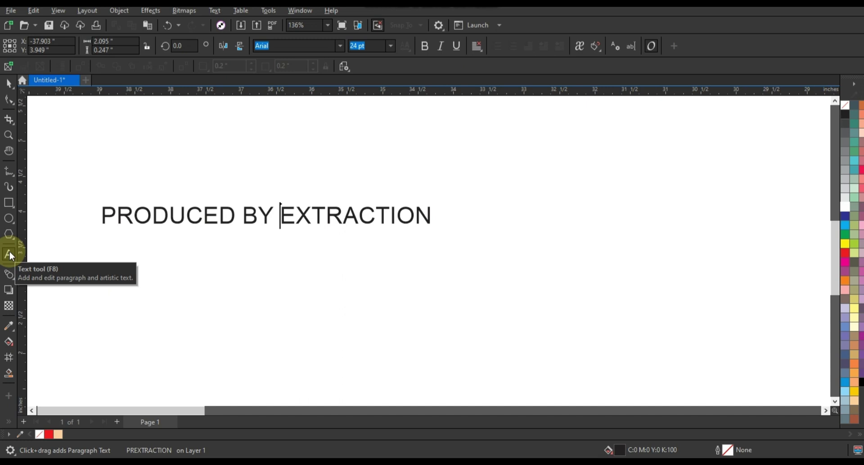
text(THE VIS)
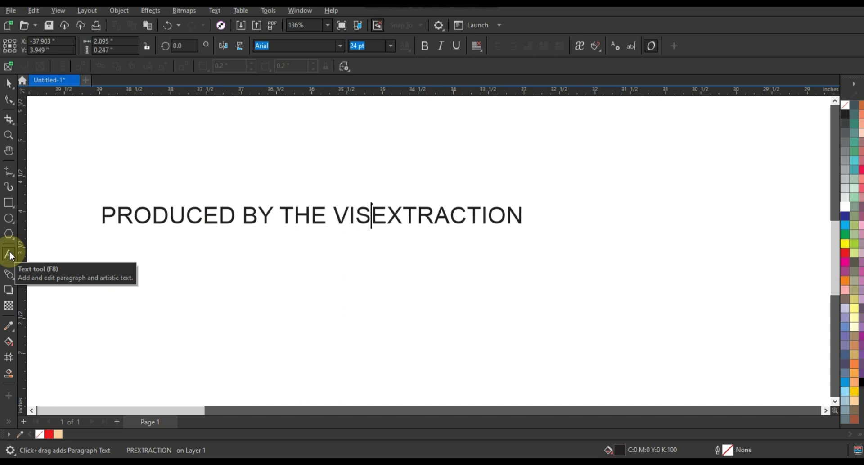
text(IONARY)
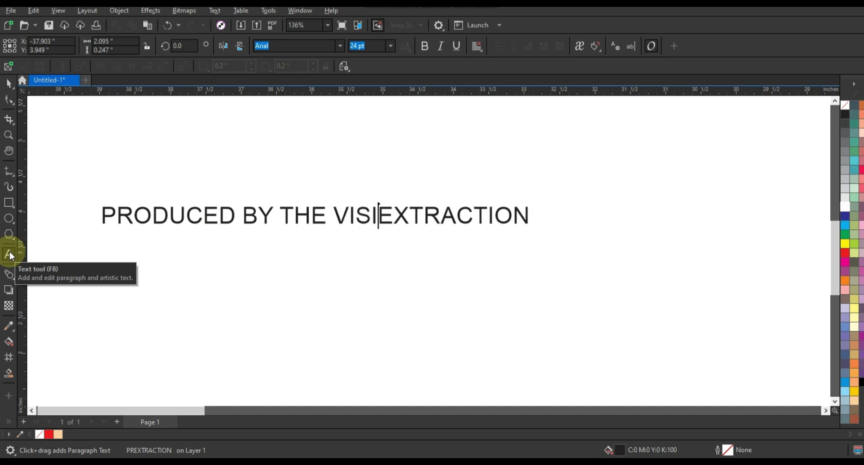
key(Return)
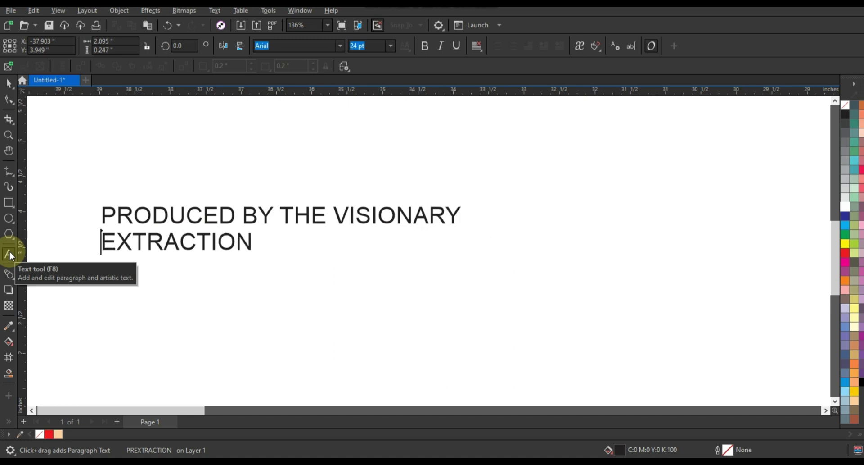
Add a second credit line reading "DIRECTORS OF AVENGERS : ENDAMS" above "EXTRACTION".
text(DIRECTOR)
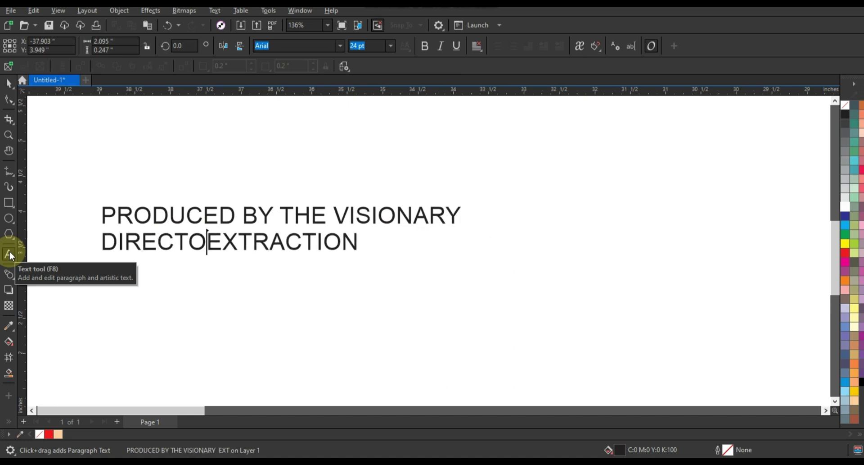
text(S OF AV)
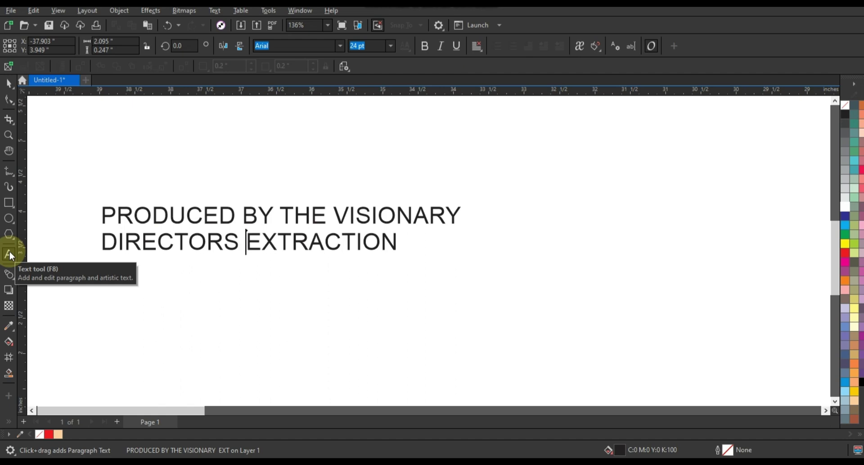
text(ENGERS )
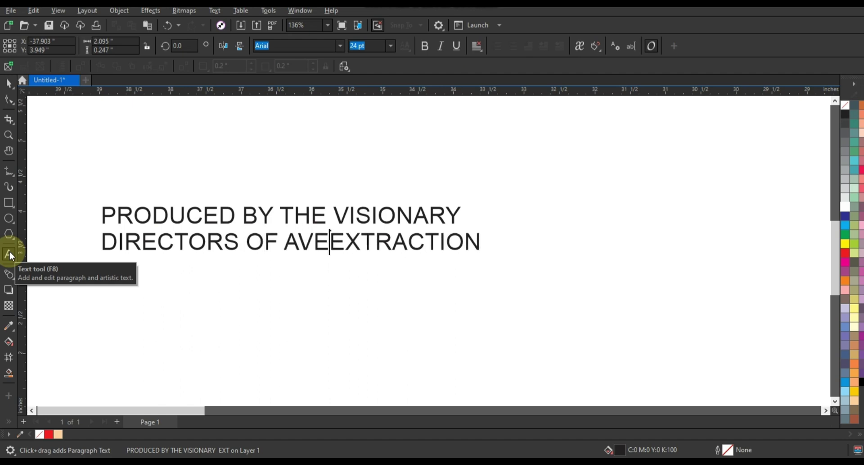
text(: )
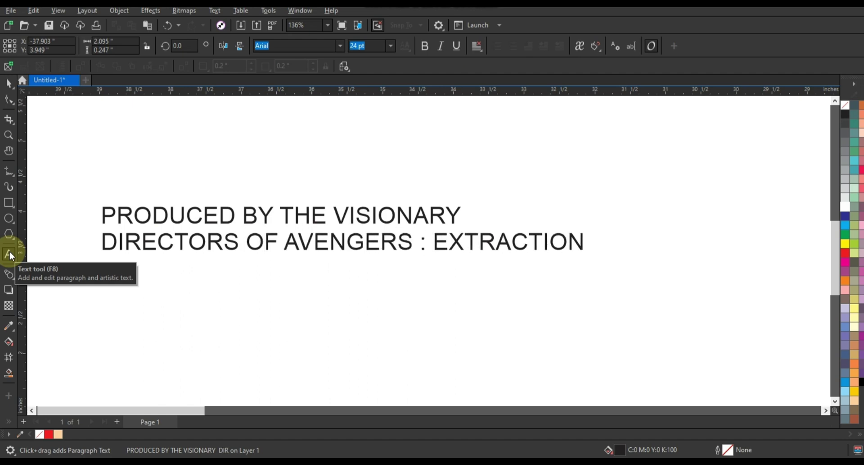
text(E)
text(NDAMS )
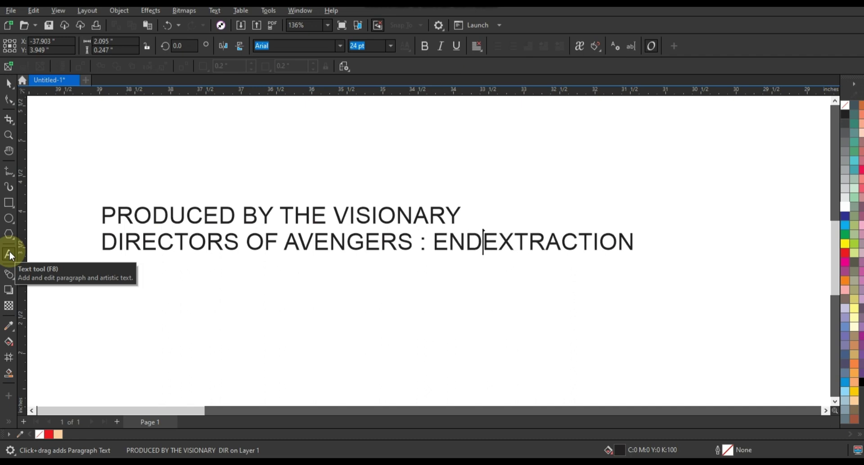
Add the line "CHRIS HEMSWORTH" above "EXTRACTION" and finish editing the text.
text(CHRI)
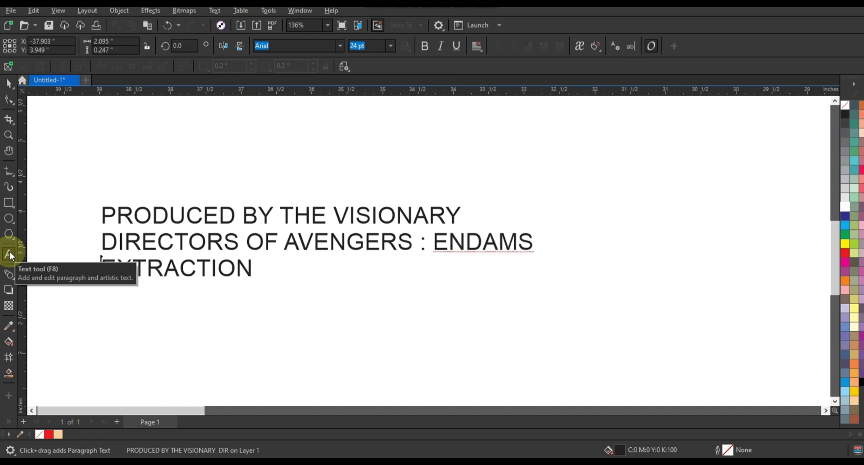
text(S HEM)
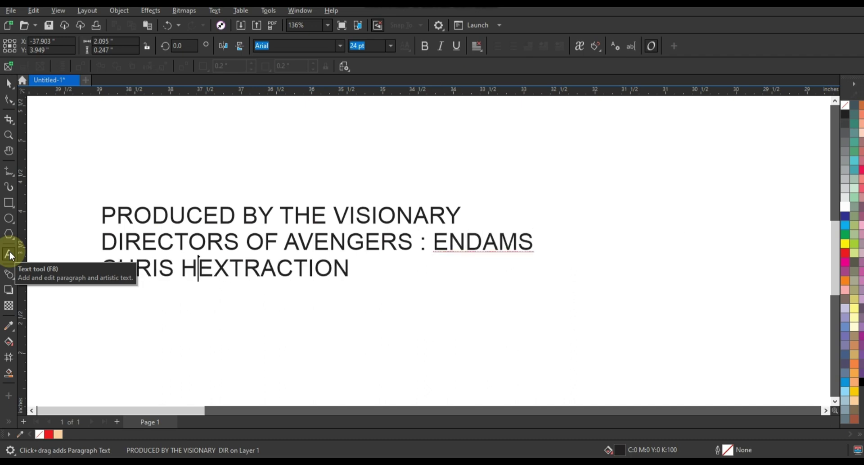
text(SWORTH)
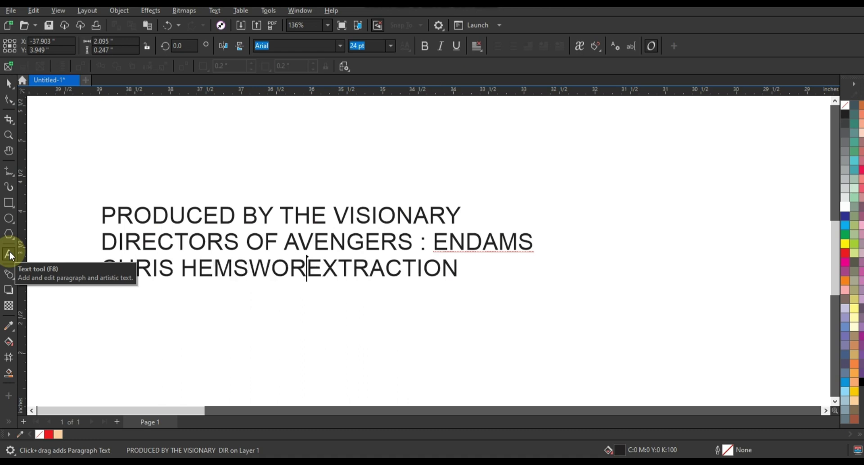
key(Return)
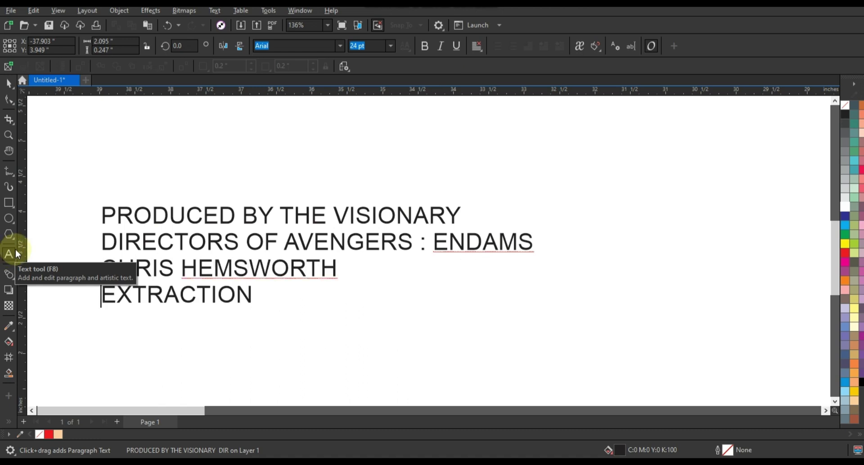
key(Escape)
key(space)
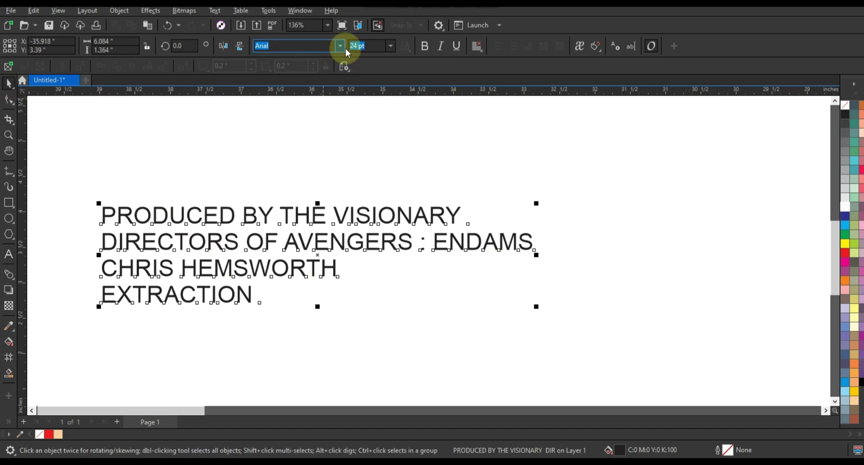
Set the whole text in Swis721 Cn BT Bold and break it apart into separate lines.
click(341, 46)
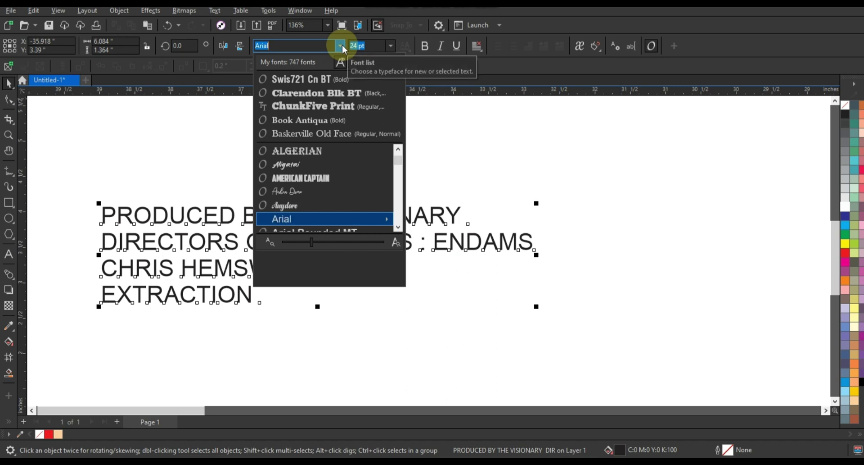
click(356, 79)
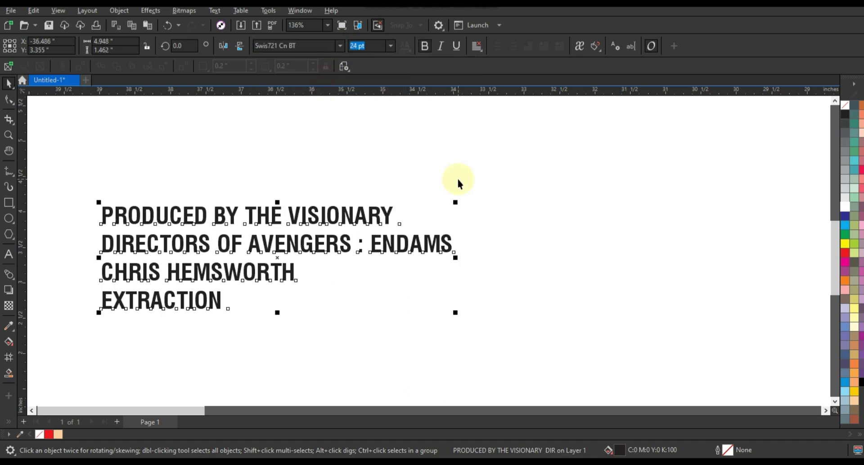
key(ctrl+k)
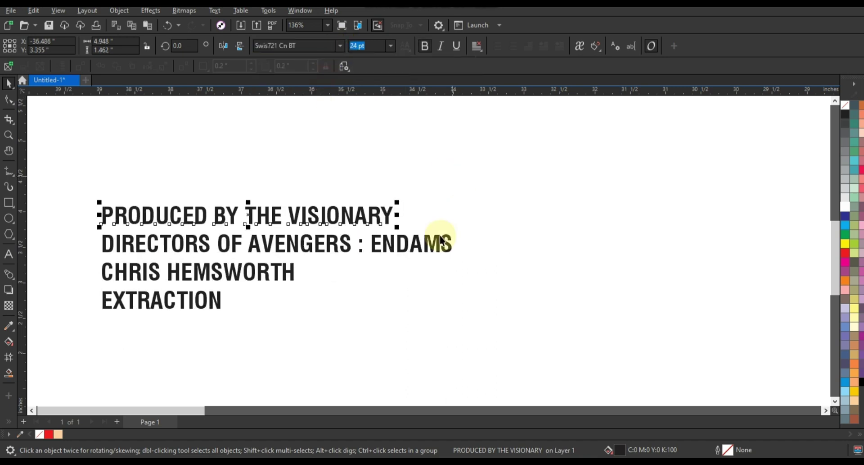
Centre the two "PRODUCED BY" and "DIRECTORS OF" credit lines on each other and shrink them to about 9.8 pt.
shift+click(407, 246)
key(c)
drag(455, 252, 227, 254)
Widen the letter spacing of the "CHRIS HEMSWORTH" line with the Shape tool.
click(226, 270)
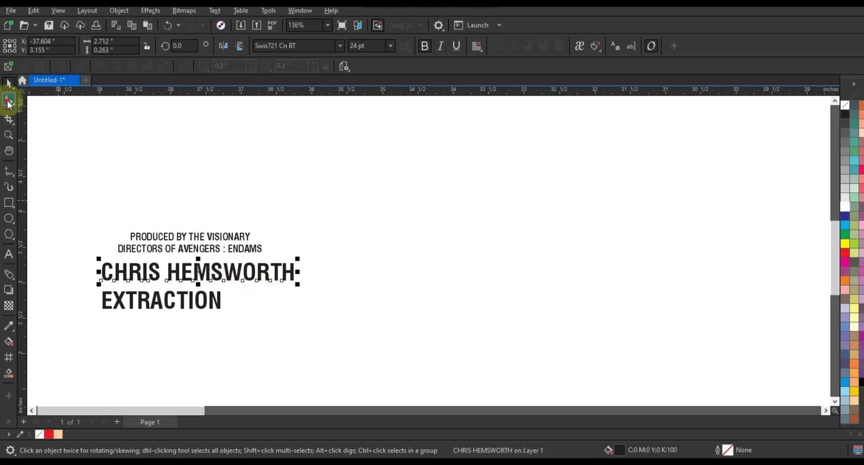
click(9, 100)
drag(301, 286, 457, 300)
click(9, 96)
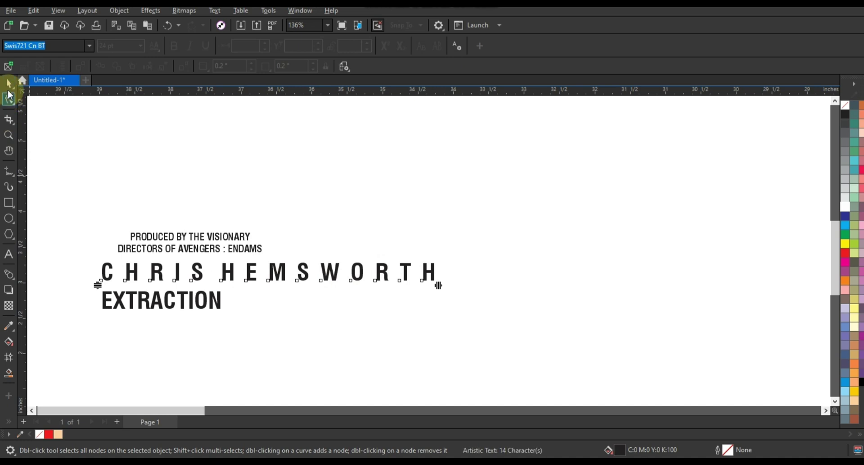
key(space)
Enlarge the "EXTRACTION" title to about 97.6 pt, extending beyond the width of the credit lines.
click(212, 298)
scroll(224, 298, down, 2)
drag(226, 303, 400, 344)
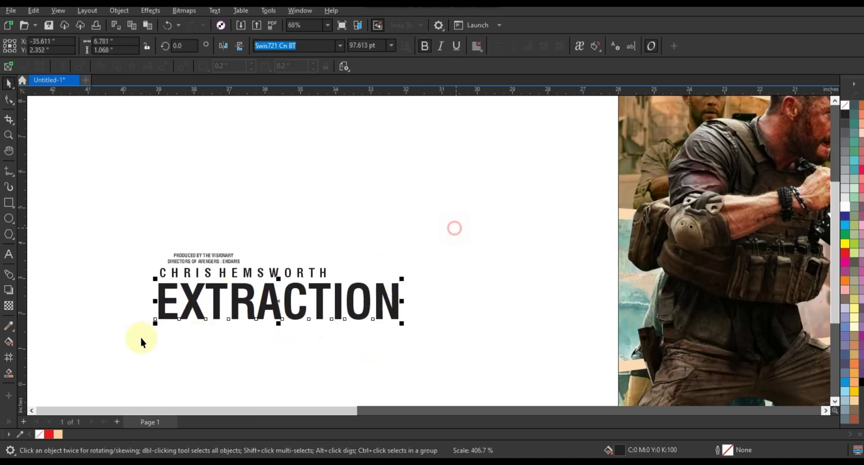
Centre all four text lines on each other and place them at the poster's top, about 9.1 inches wide.
drag(455, 227, 117, 345)
key(c)
scroll(263, 277, down, 1)
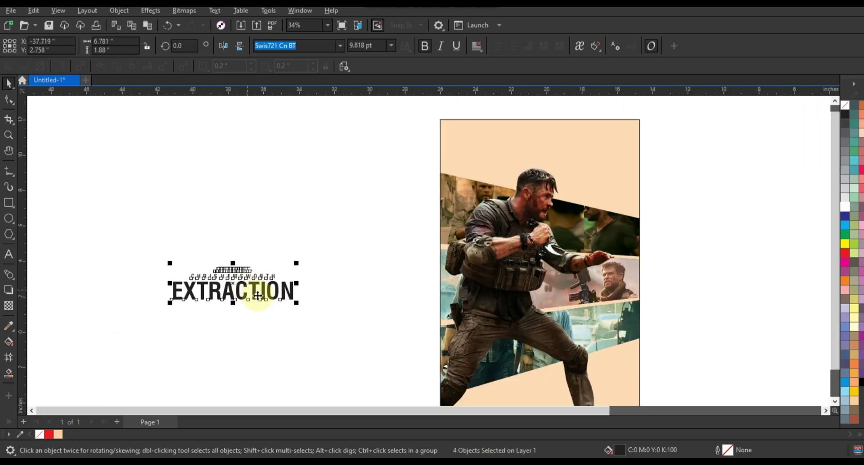
drag(261, 295, 619, 196)
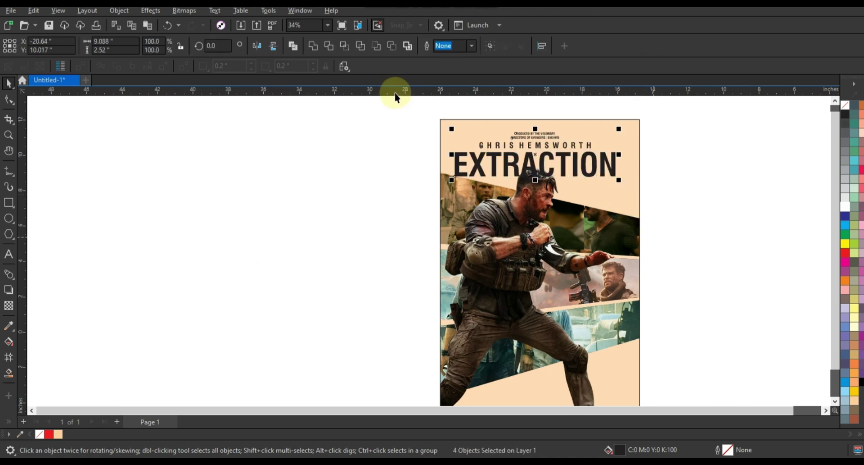
Weld the four text lines and add a perspective that slopes them down to the right along the upper photo bar.
click(319, 49)
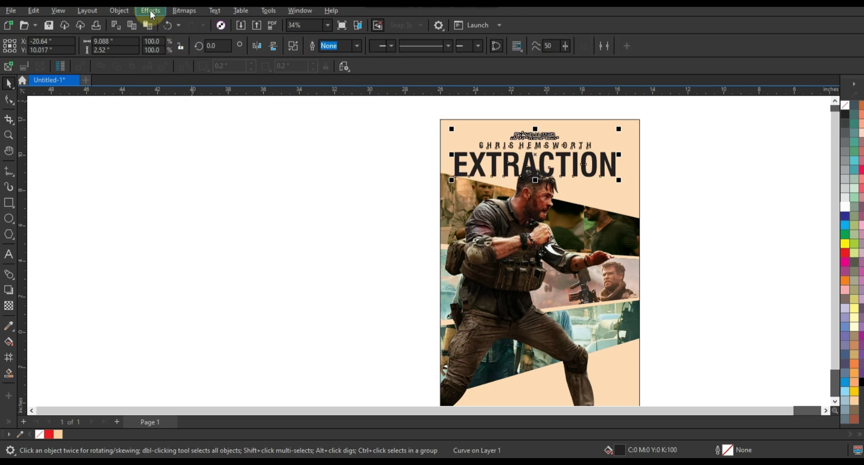
click(119, 10)
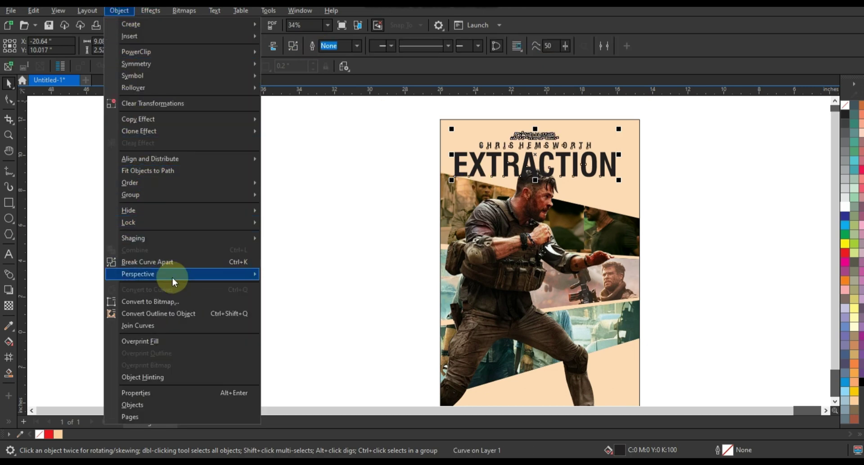
mouse_move(172, 274)
click(291, 274)
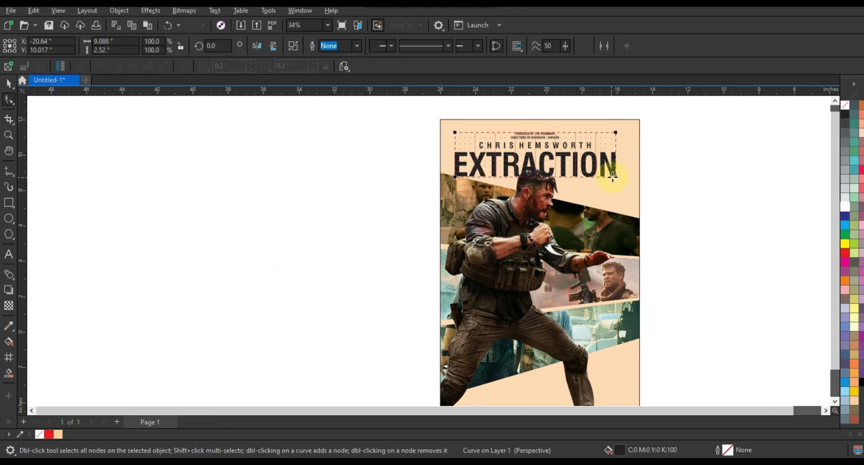
drag(615, 176, 614, 211)
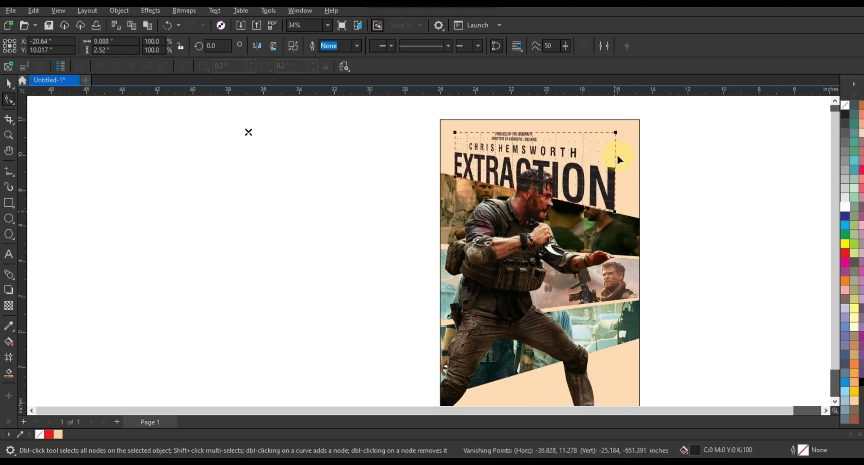
drag(616, 133, 613, 183)
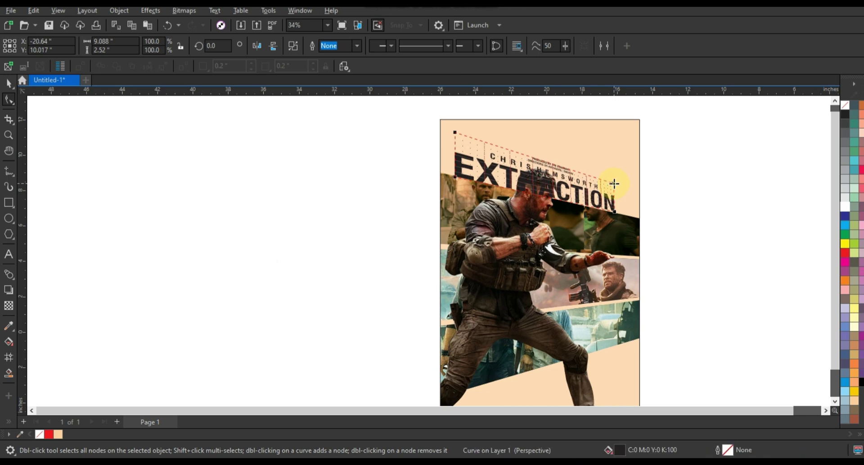
key(space)
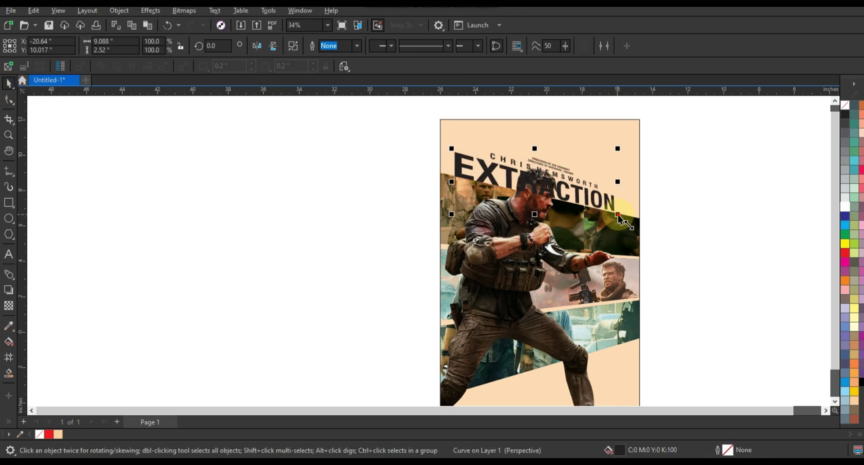
Scale the slanted title block to about 114.3% and centre it above the upper photo bar.
mouse_move(617, 214)
mouse_down()
mouse_move(630, 225)
mouse_move(624, 201)
mouse_up()
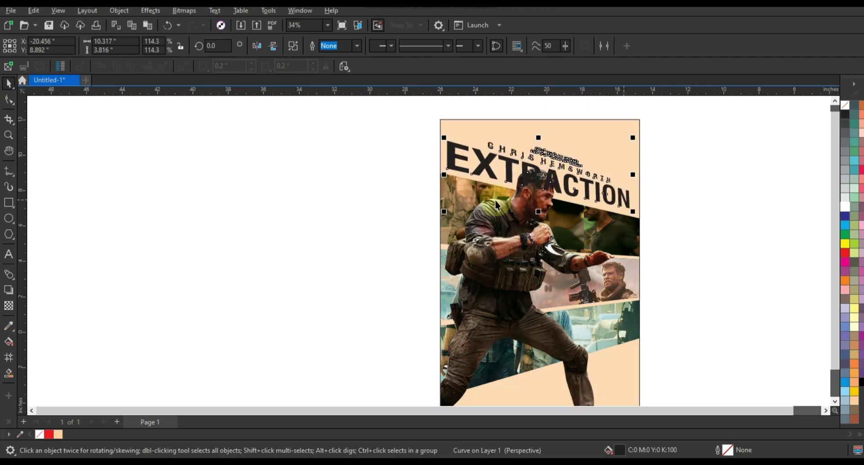
scroll(541, 199, up, 2)
drag(514, 267, 520, 266)
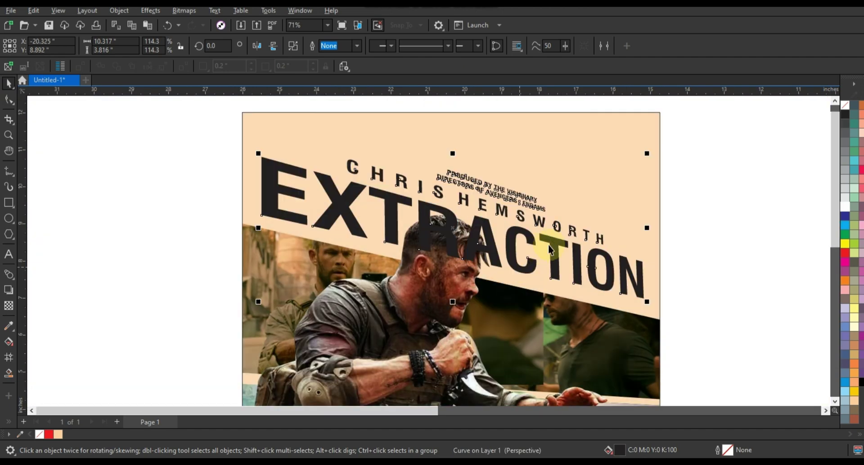
Adjust the perspective of the title block so its lower edge follows the slope of the upper photo bar.
click(8, 101)
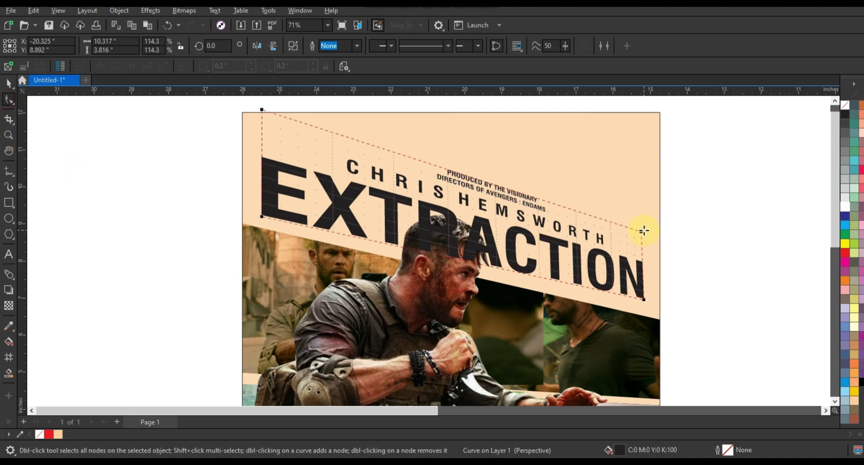
drag(643, 232, 645, 231)
drag(642, 300, 643, 304)
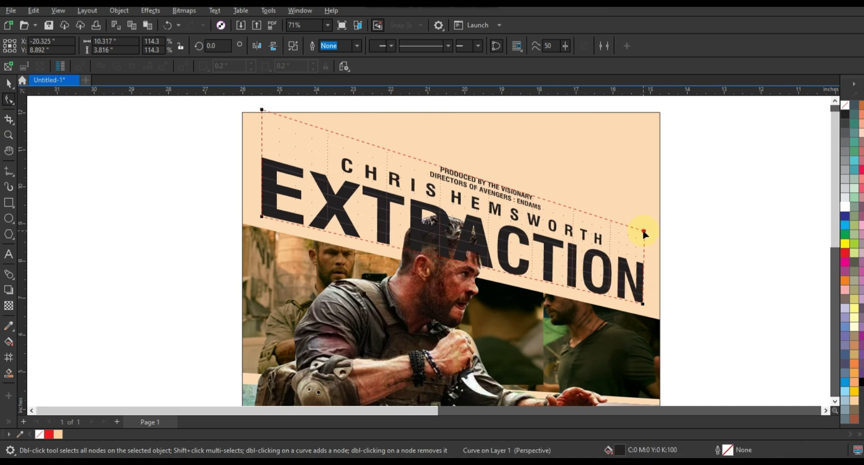
drag(644, 232, 644, 238)
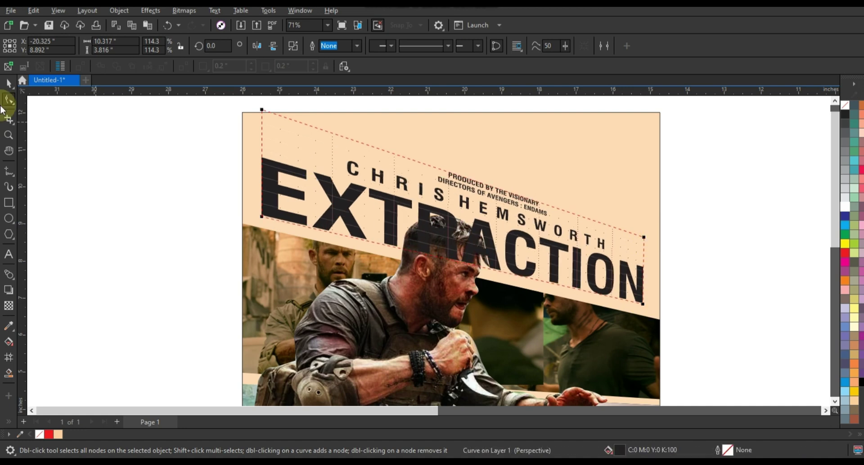
click(9, 82)
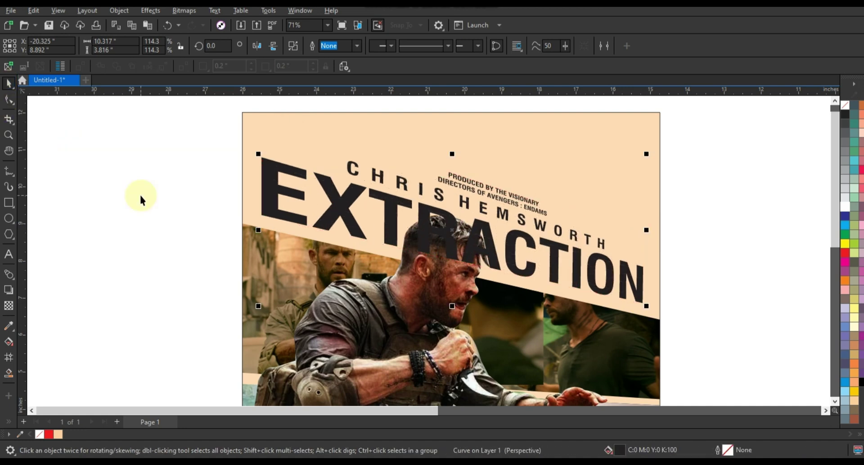
Recolour the slanted title block dark green with CMYK values C85 M51 Y73 K58.
click(8, 341)
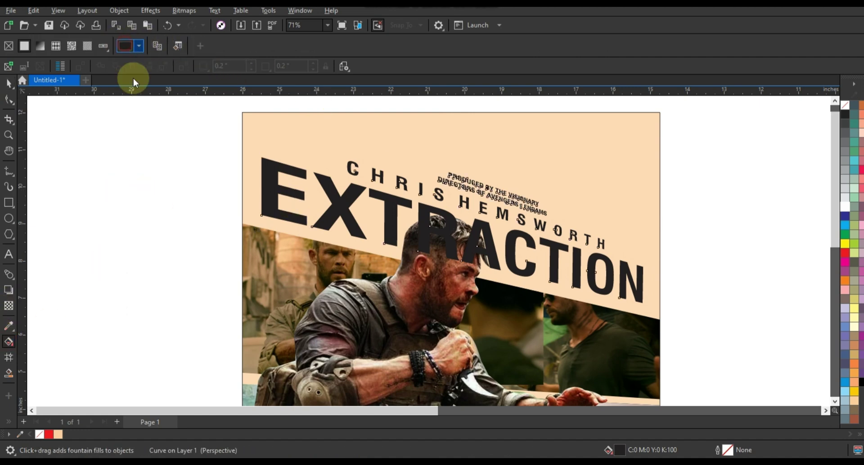
click(157, 179)
drag(162, 157, 151, 152)
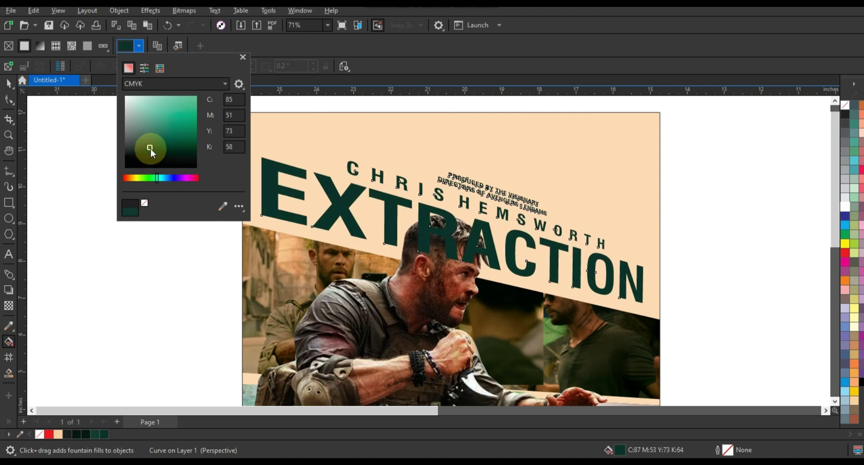
click(8, 83)
click(43, 109)
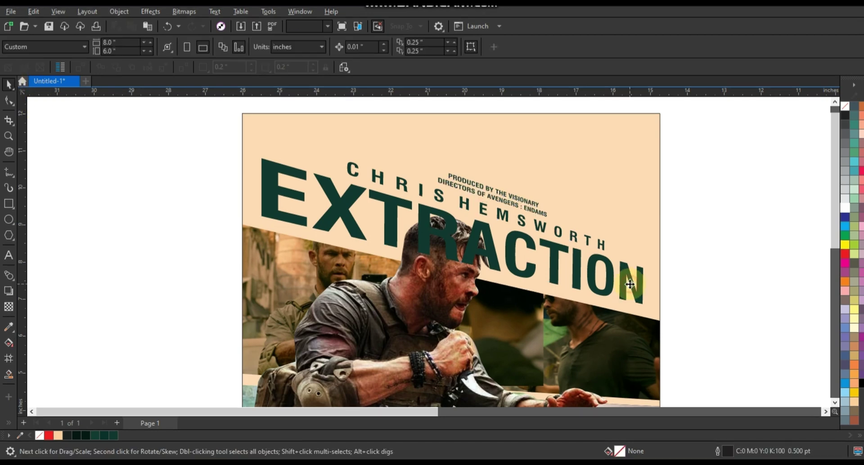
Place the title block inside the poster frame's PowerClip, behind the fighting man's head, and finish editing the contents.
click(621, 164)
double_click(627, 184)
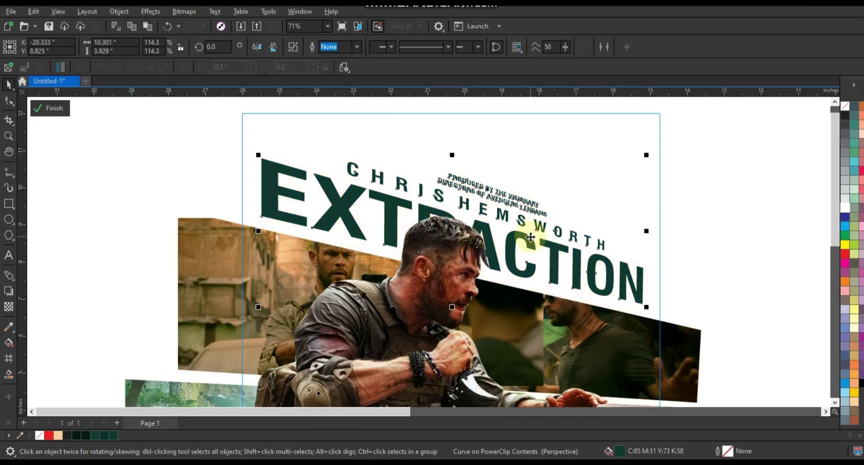
ctrl+click(530, 237)
key(F4)
click(585, 187)
click(507, 174)
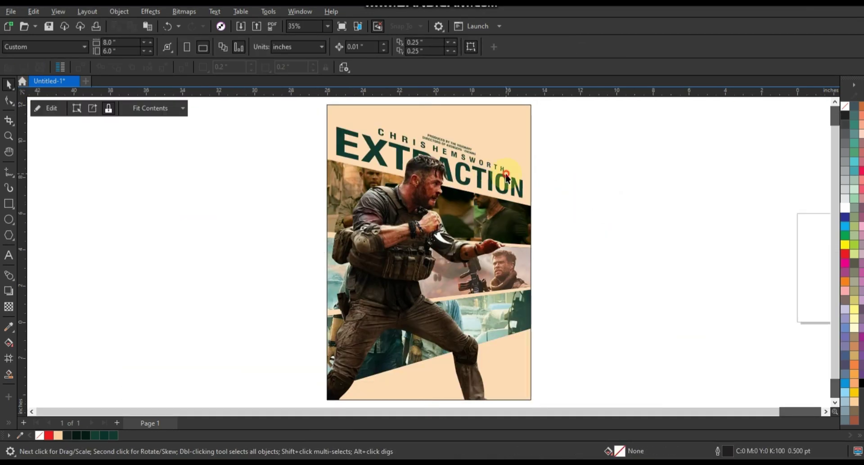
click(587, 203)
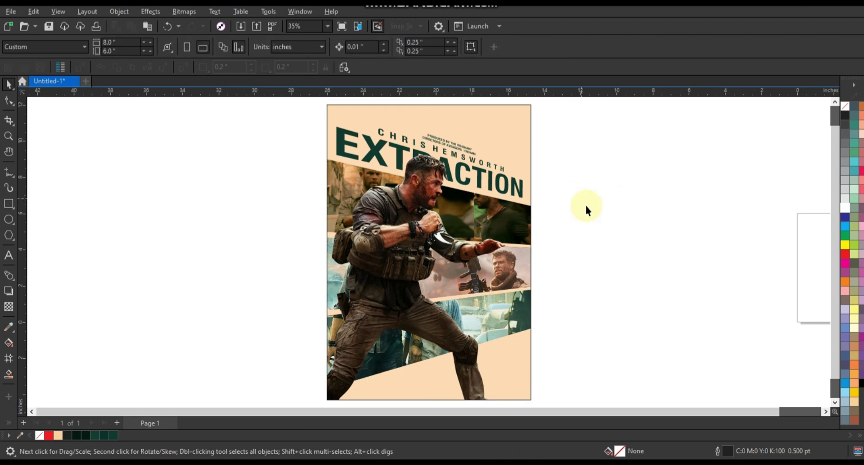
Add the two-line tagline "WHEN MISSION ENDS, REDEMPTION BEGINS." as artistic text beside the poster.
click(9, 140)
drag(232, 193, 609, 347)
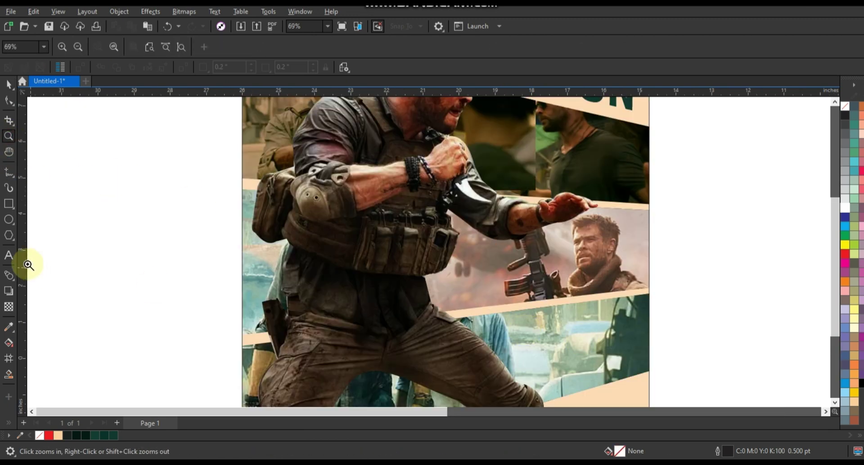
click(9, 255)
click(71, 260)
text(WHEN MISSION ENDS,)
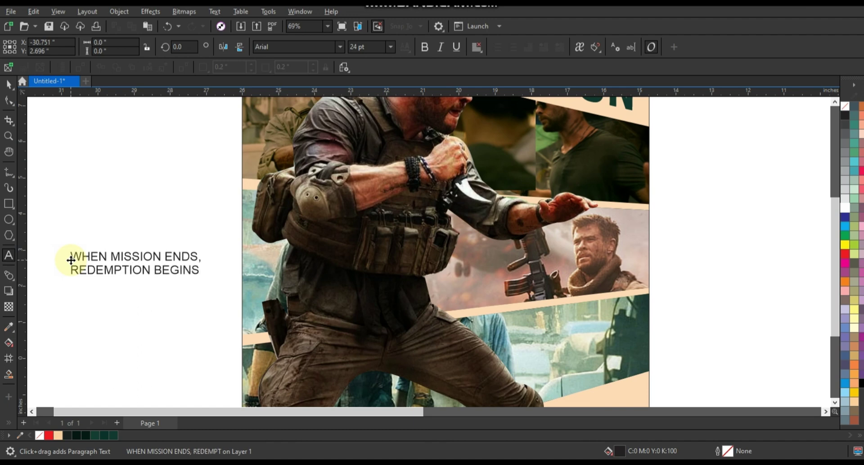
text(.)
Make the tagline bold, white and smaller, place it beside the man's waist, and widen its letter spacing.
click(9, 84)
click(426, 47)
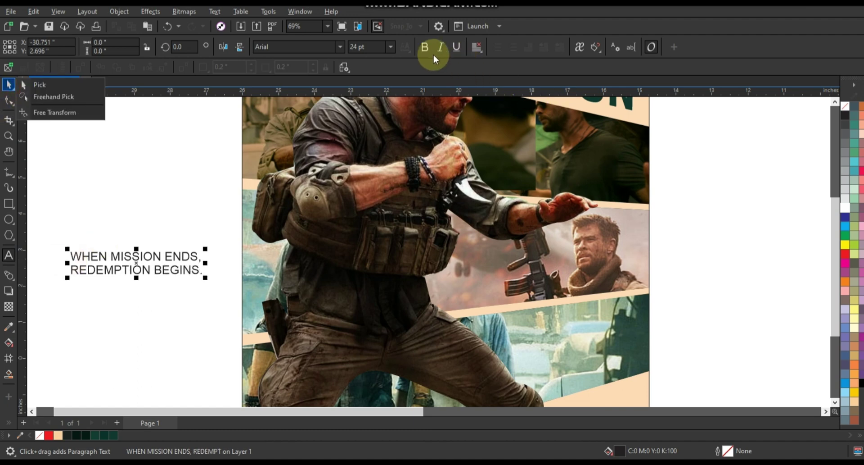
click(9, 84)
click(426, 47)
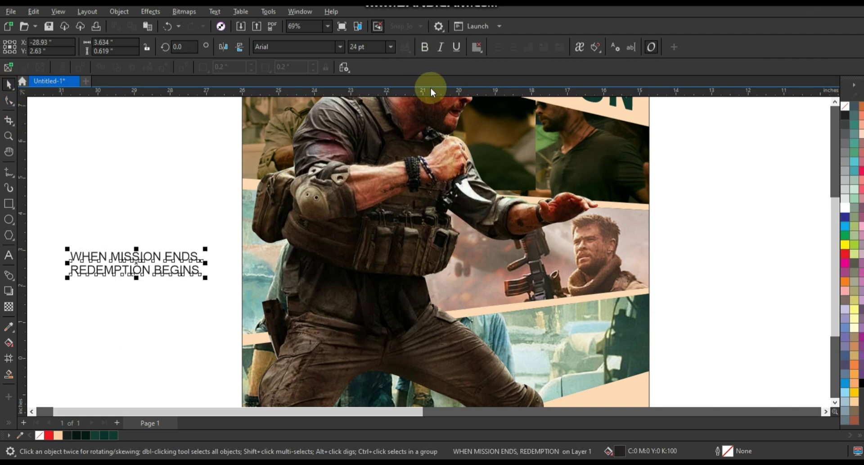
drag(205, 278, 458, 271)
click(9, 100)
drag(463, 298, 527, 302)
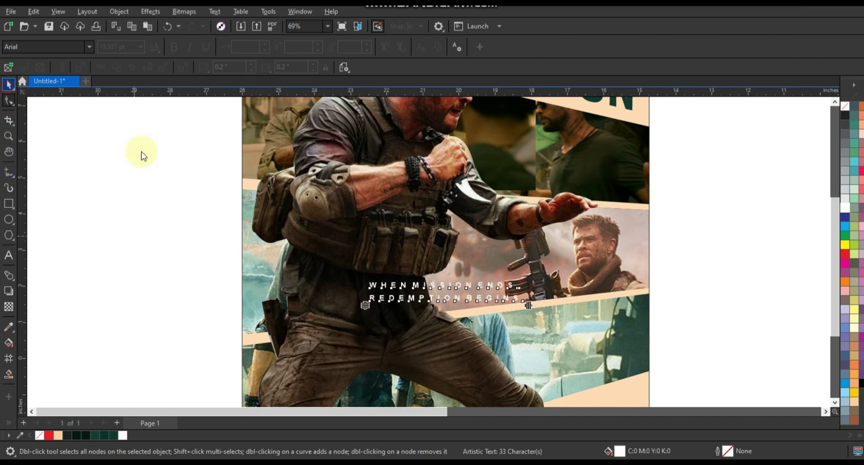
Open the middle photo bar inside the poster frame and mirror its street and soldier photos horizontally.
click(584, 242)
key(F4)
click(614, 280)
double_click(503, 272)
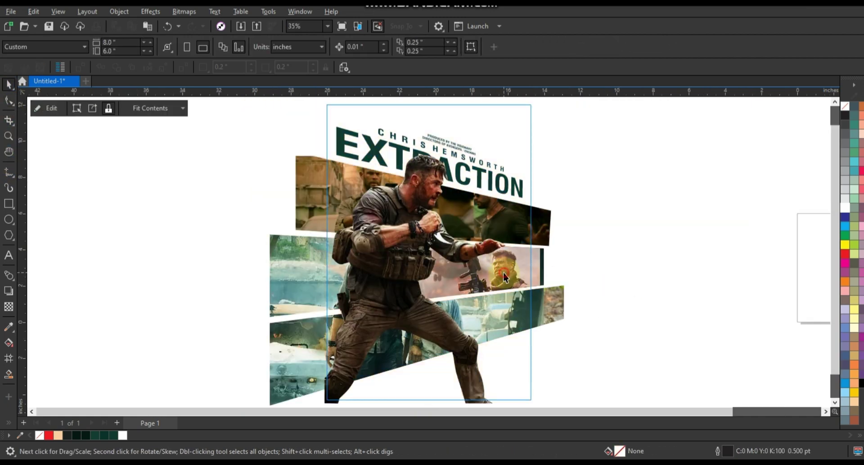
click(372, 353)
click(393, 226)
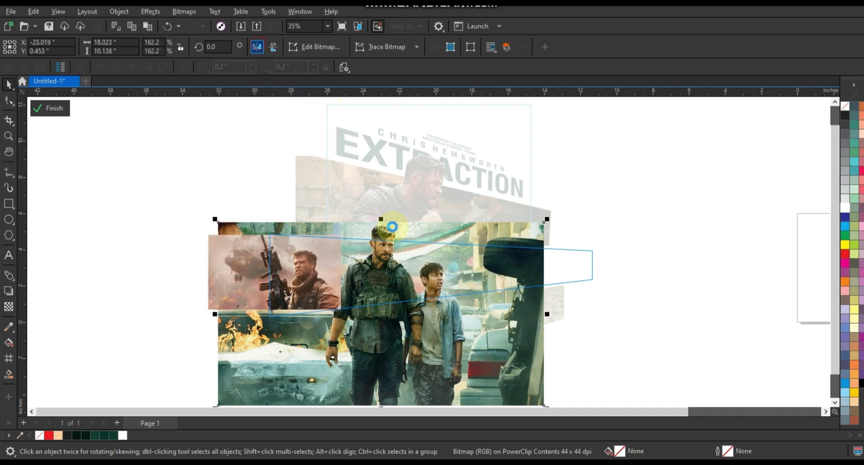
drag(485, 311, 496, 311)
drag(306, 285, 313, 284)
click(258, 45)
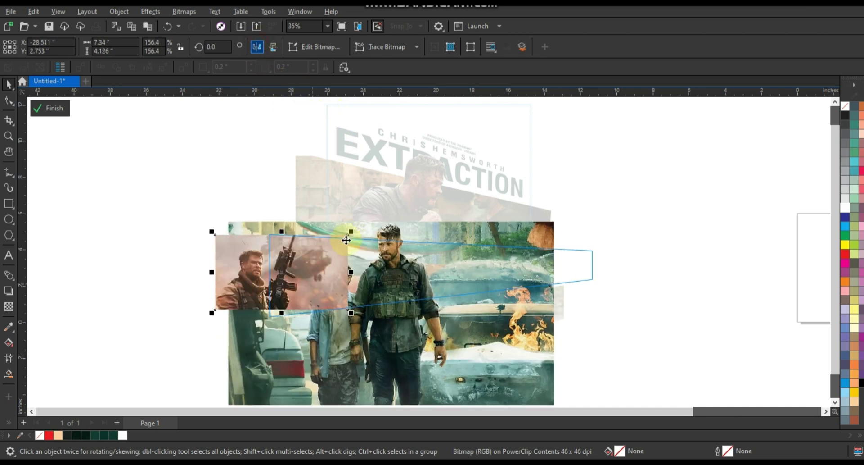
Enlarge the soldier photo to about 175.3% and move it over the two figures in the street photo.
drag(346, 240, 383, 240)
drag(391, 313, 400, 327)
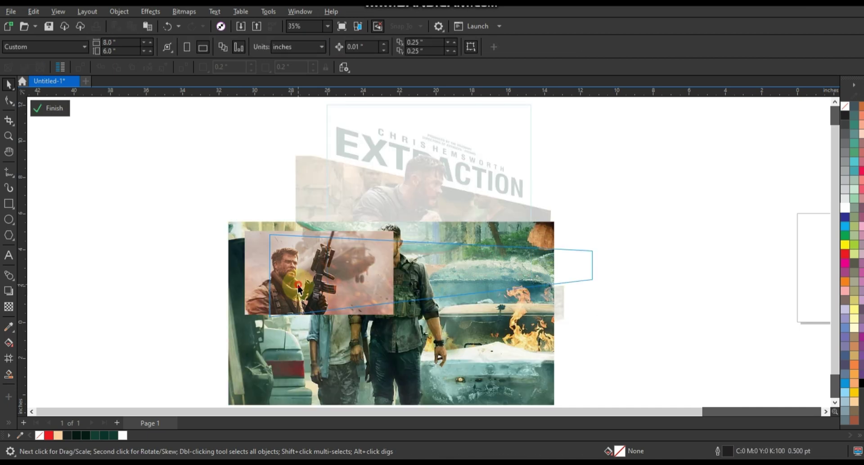
drag(294, 282, 350, 277)
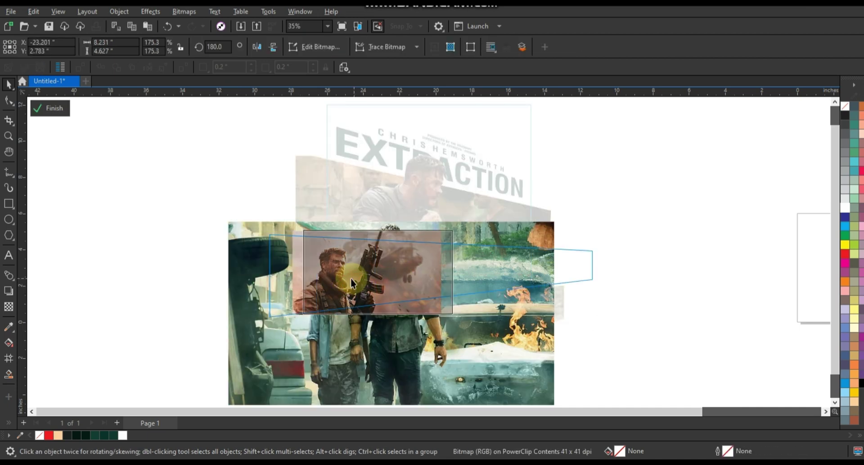
ctrl+click(270, 283)
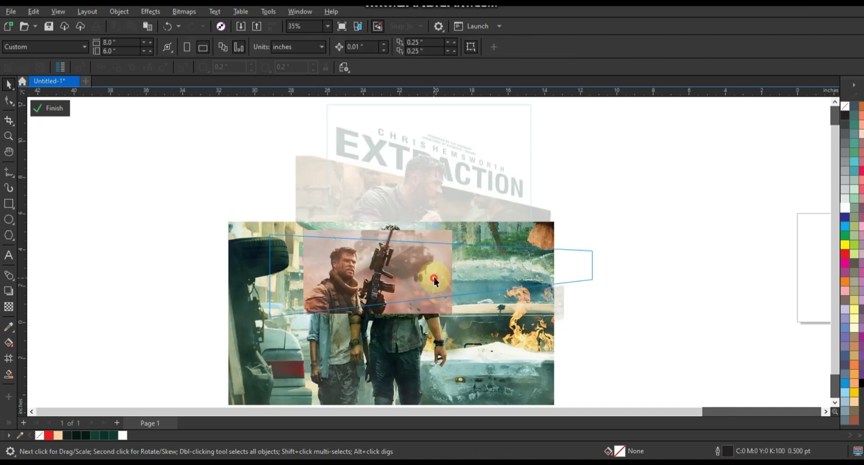
Fade the soldier photo's right side into the street photo with a fountain transparency and finish editing the bar.
click(8, 306)
drag(402, 274, 439, 273)
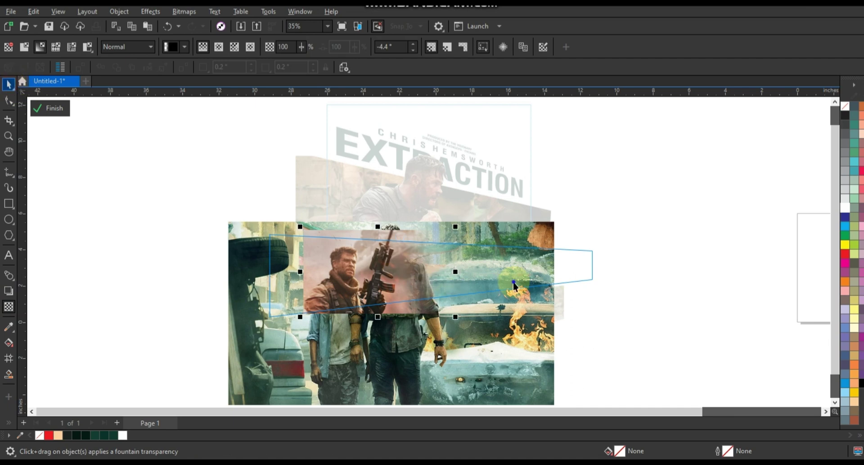
right_click(513, 198)
click(569, 135)
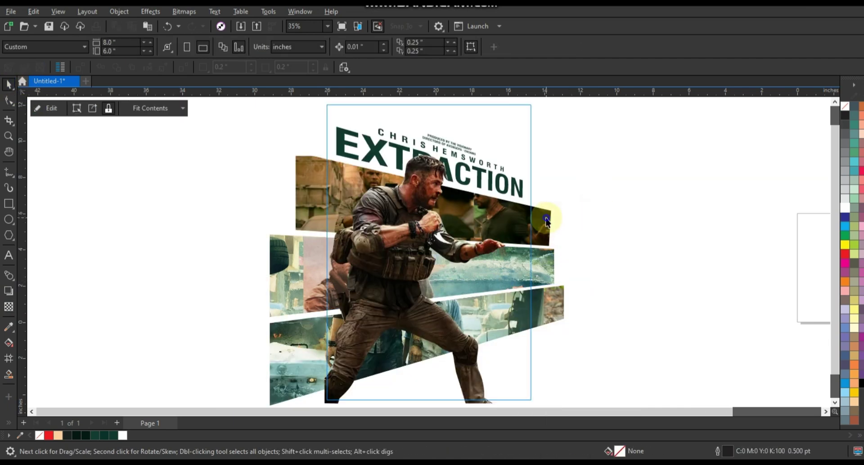
Finish editing the poster frame's contents and preview the poster full screen.
right_click(545, 218)
click(580, 162)
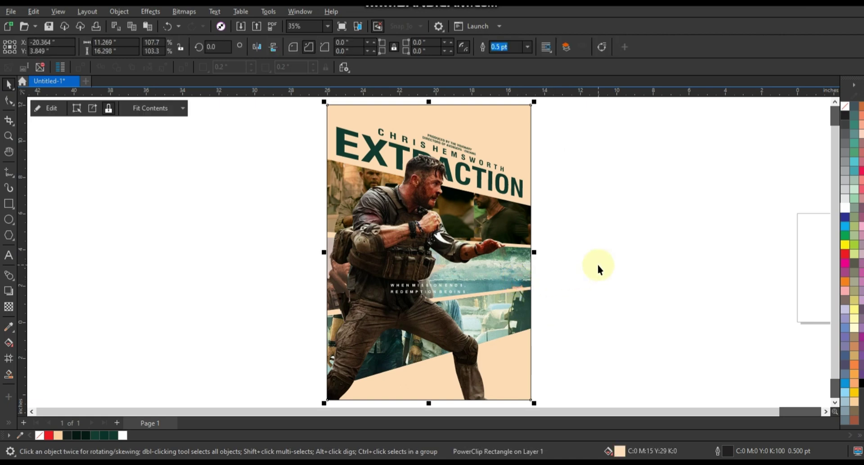
key(F9)
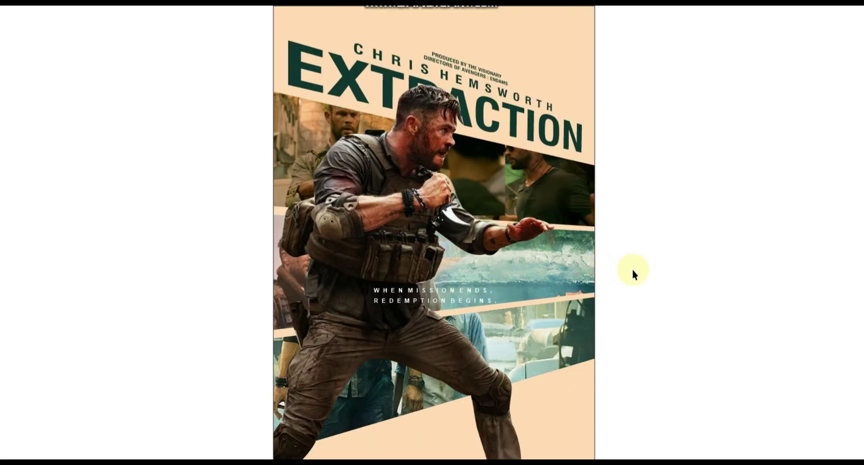